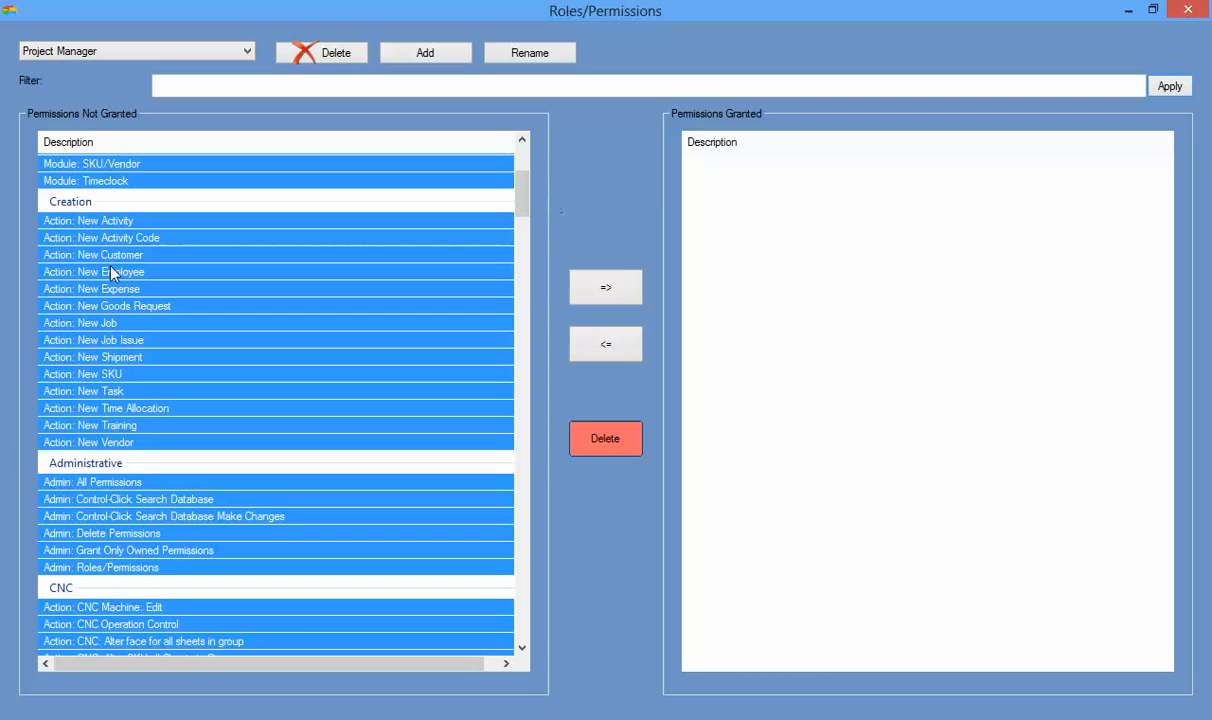
# Grant the Project Manager role all permissions except New Job and All Permissions, then leave the roles window.
pyautogui.keyDown('ctrl'); pyautogui.click(116, 323); pyautogui.keyUp('ctrl')
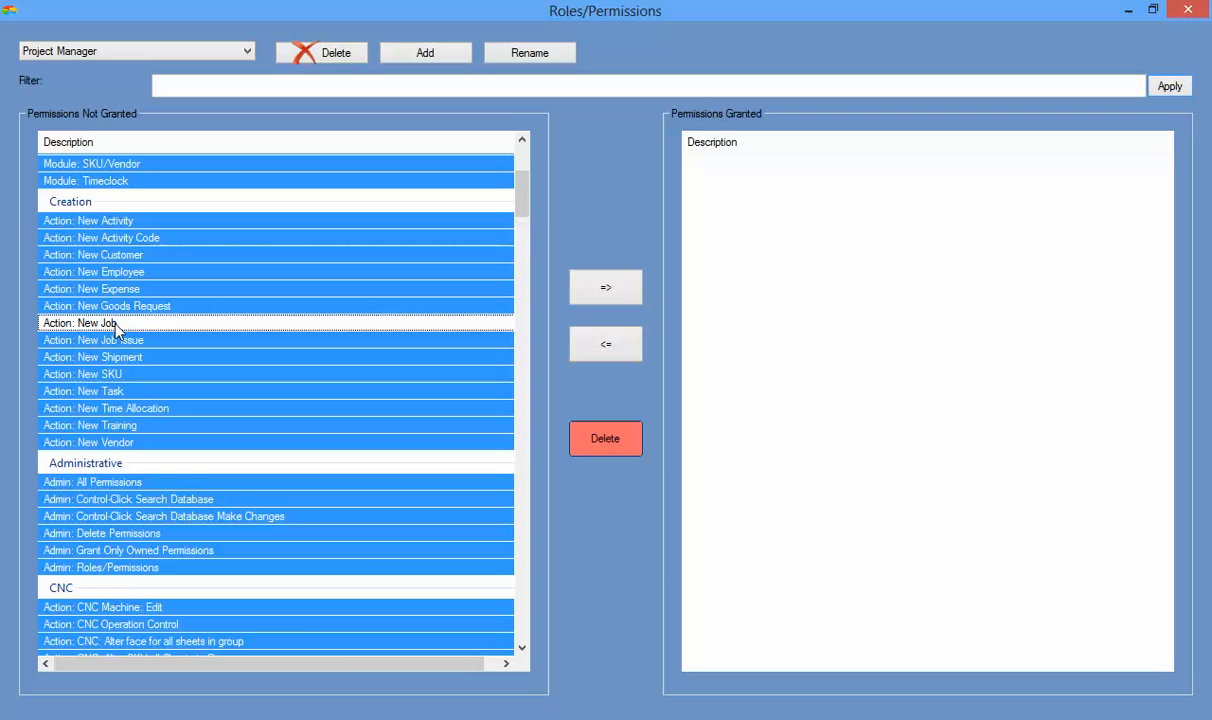
pyautogui.keyDown('ctrl'); pyautogui.click(150, 483); pyautogui.keyUp('ctrl')
pyautogui.click(605, 287)
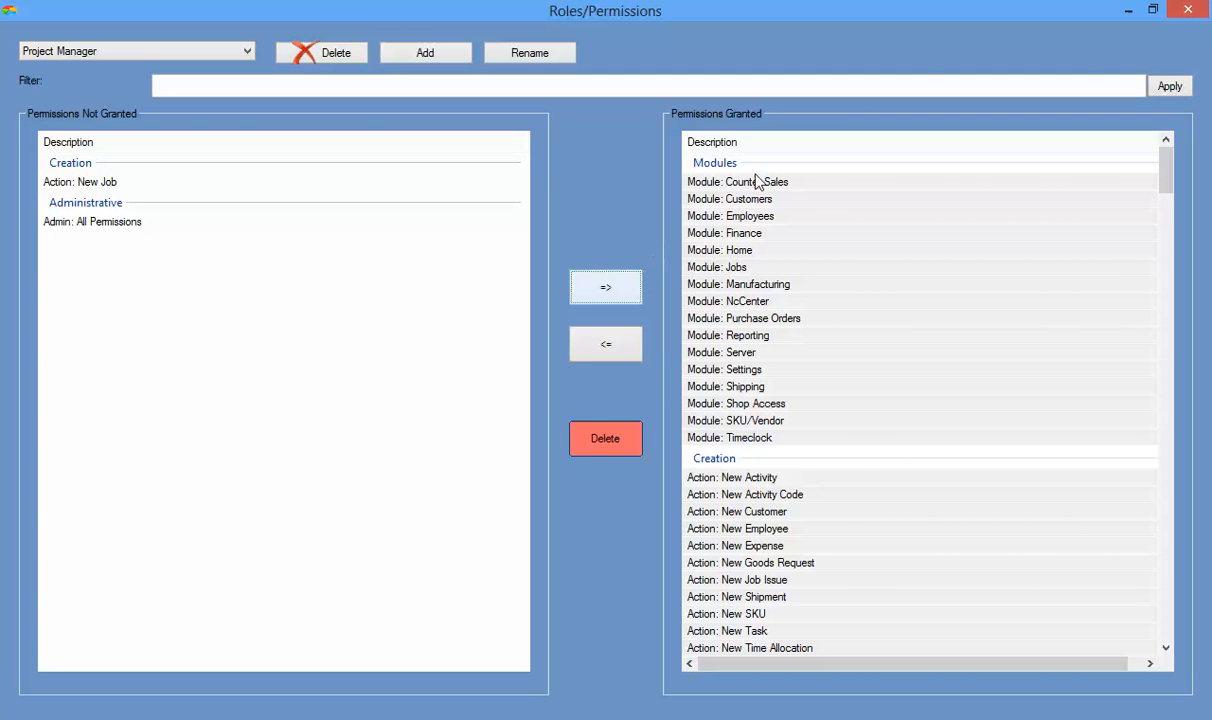
pyautogui.click(1127, 10)
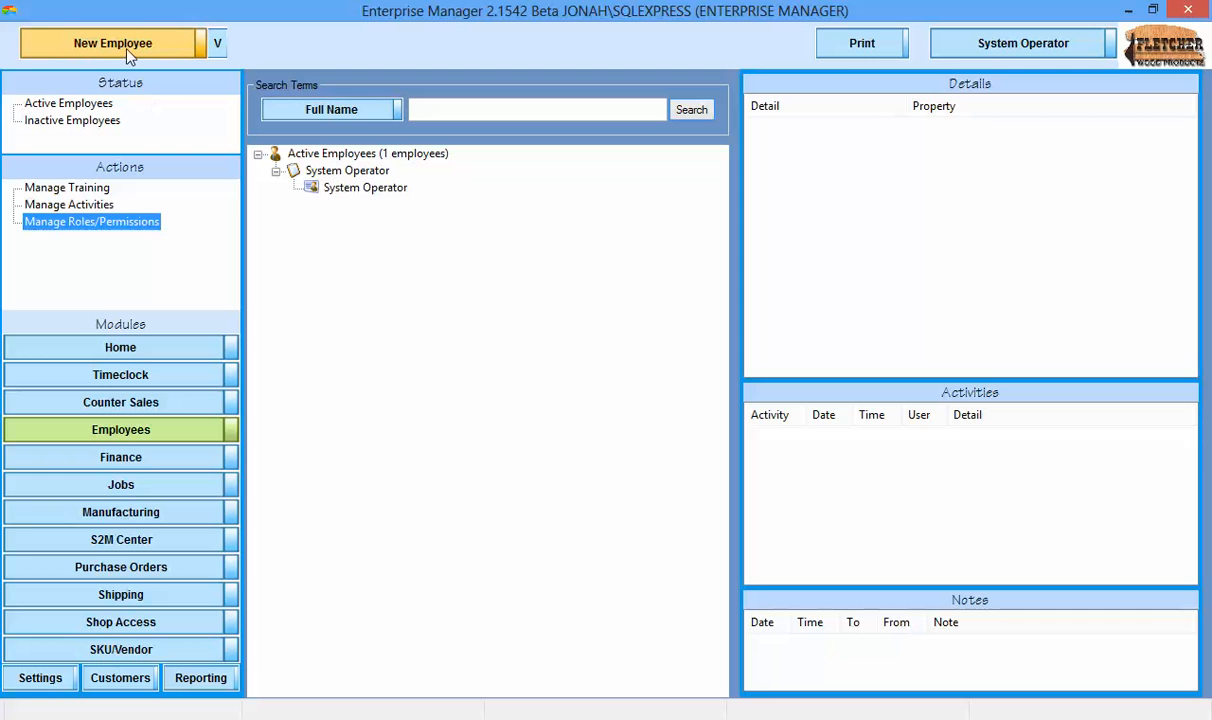
# Start a new employee record and try to save it with all name fields blank.
pyautogui.click(126, 52)
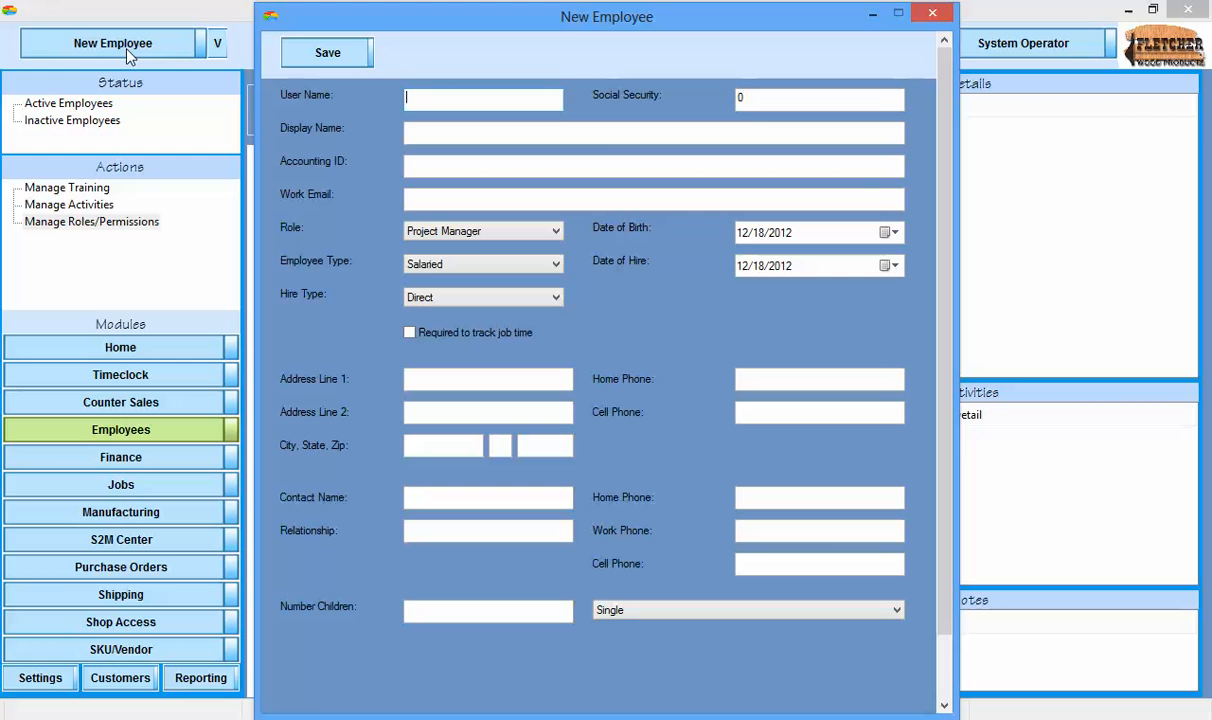
pyautogui.click(337, 62)
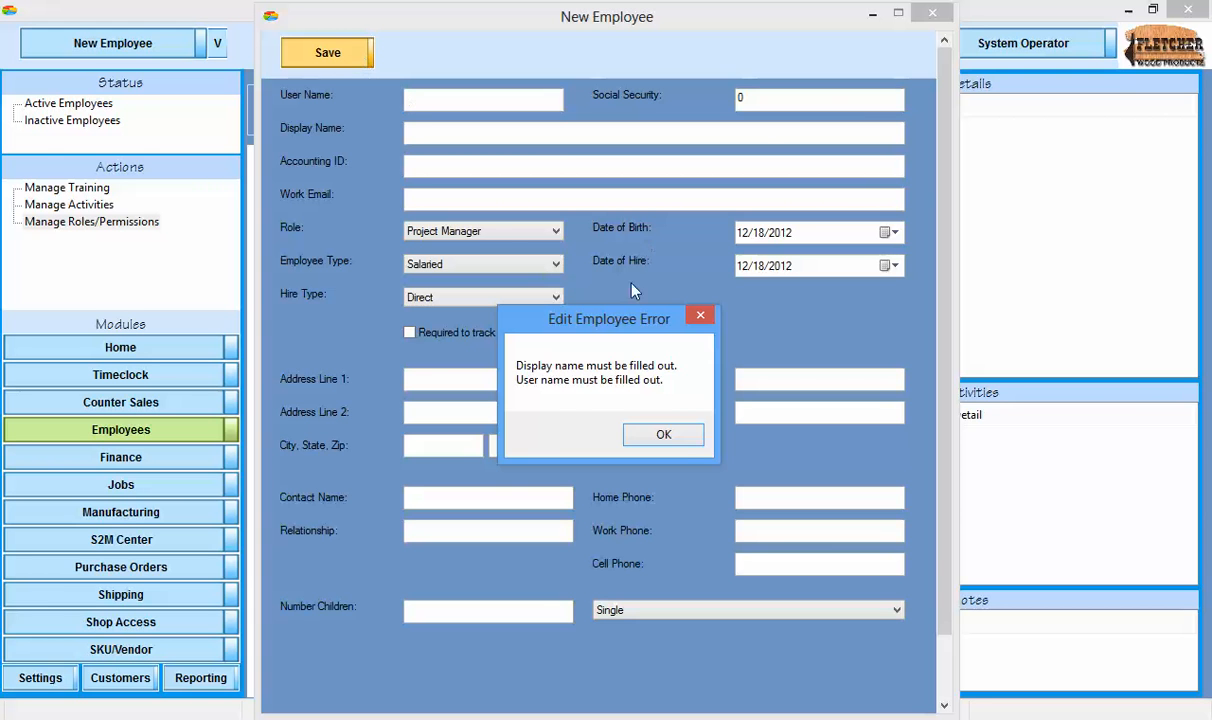
pyautogui.click(648, 432)
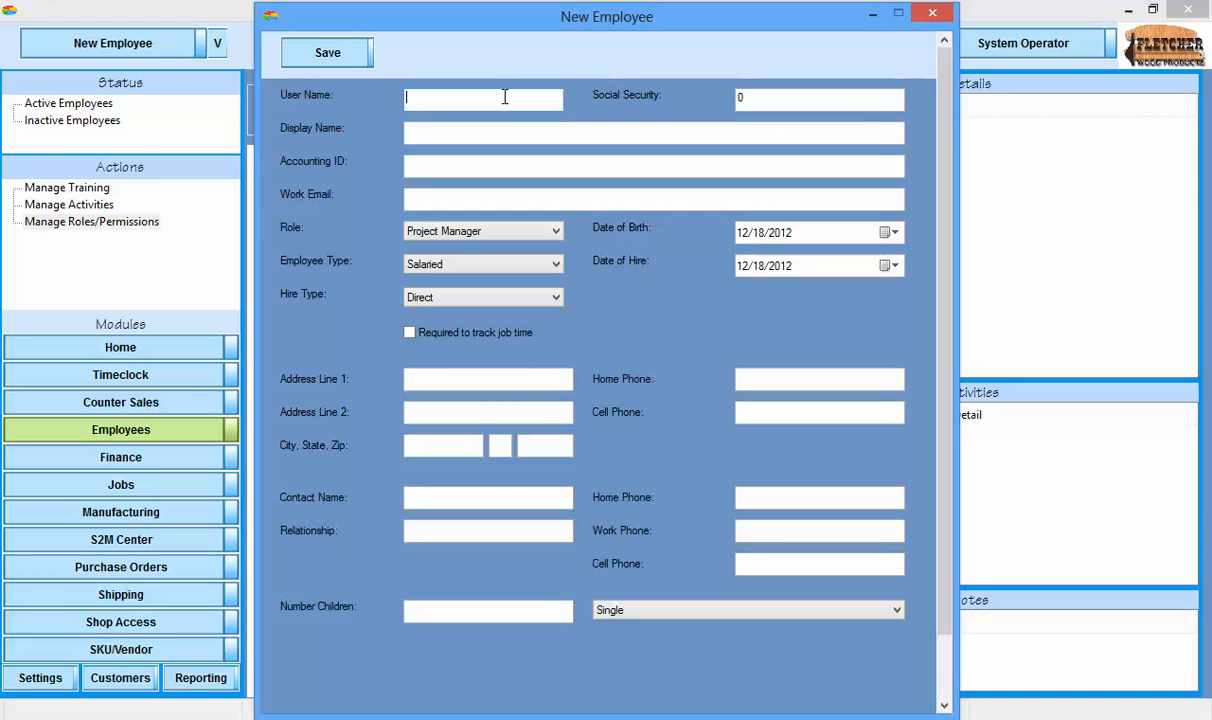
# Enter the user name Shop Guy and the display name Our Shop Guy for the new employee.
pyautogui.write('Shop Guy')
pyautogui.press('Tab')
pyautogui.press('Tab')
pyautogui.write('Our')
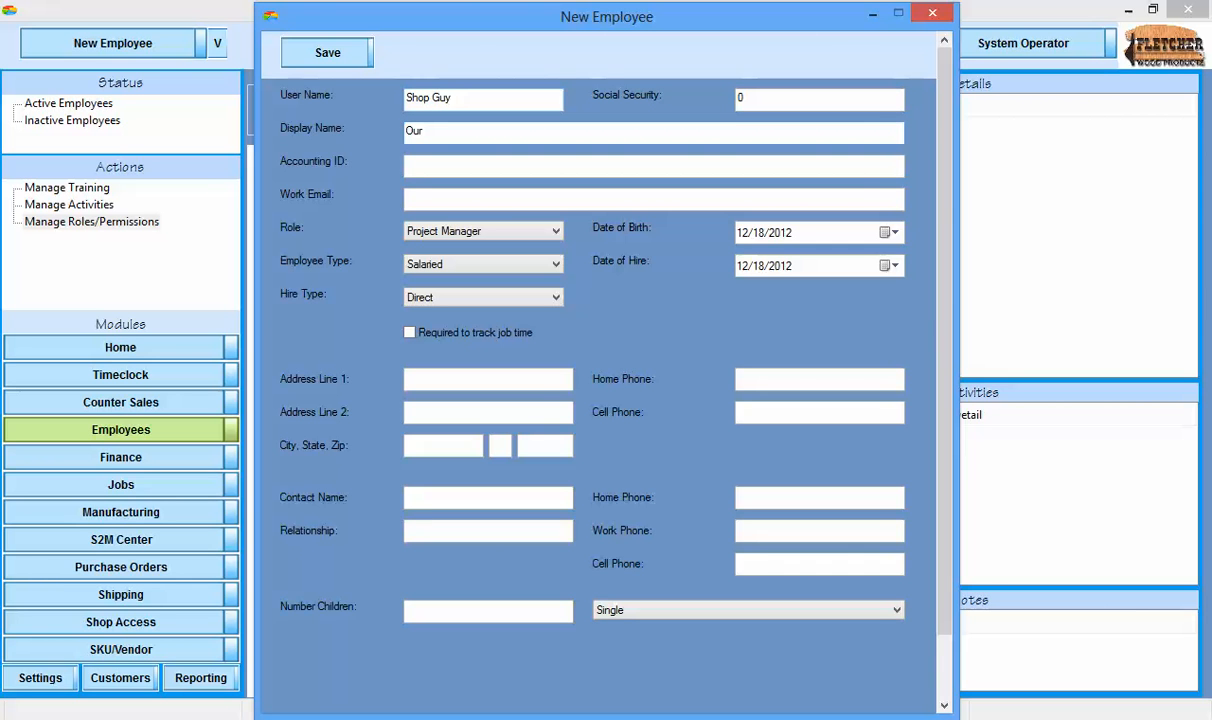
pyautogui.write(' Shop Guy')
# Assign the new employee the Shop Employee role and the Hourly employee type, and save the record.
pyautogui.click(444, 233)
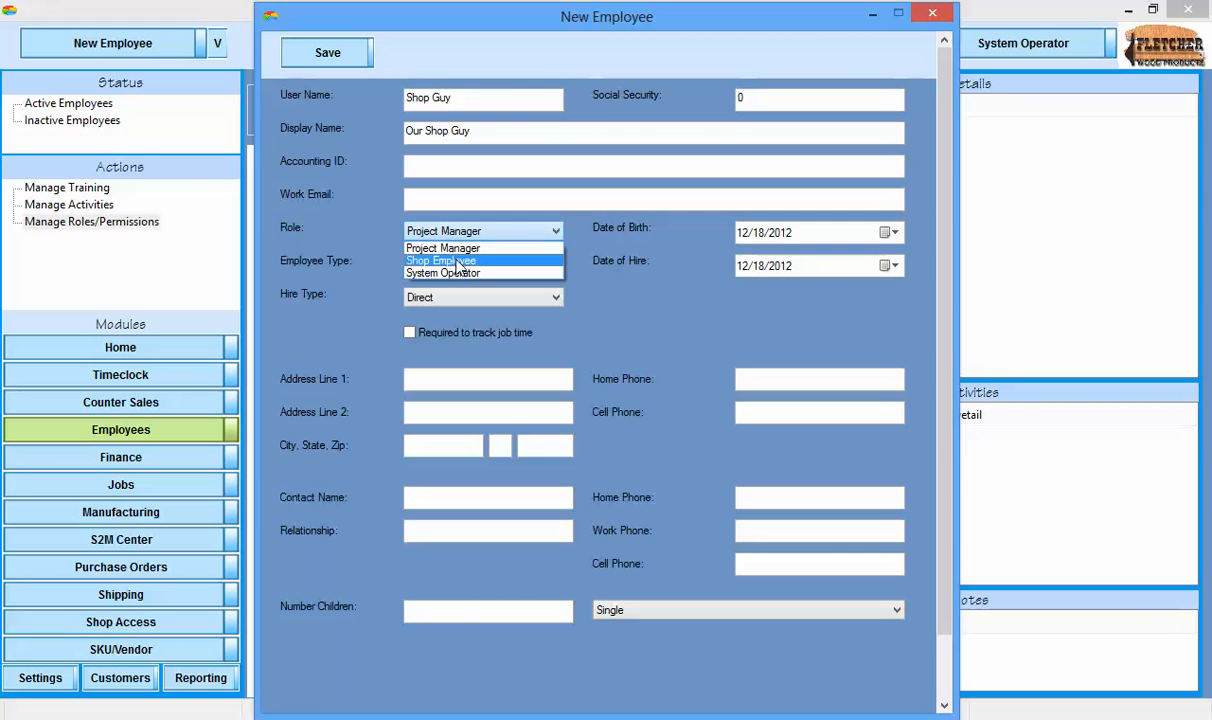
pyautogui.click(462, 262)
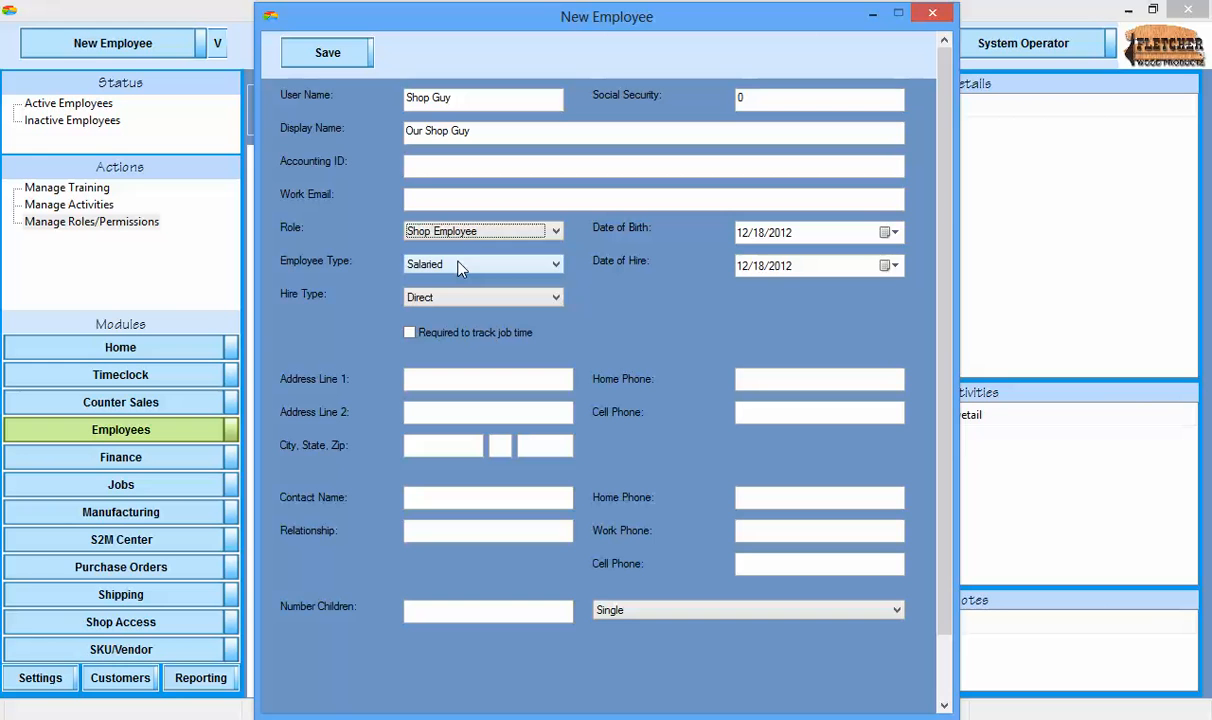
pyautogui.click(456, 270)
pyautogui.click(455, 291)
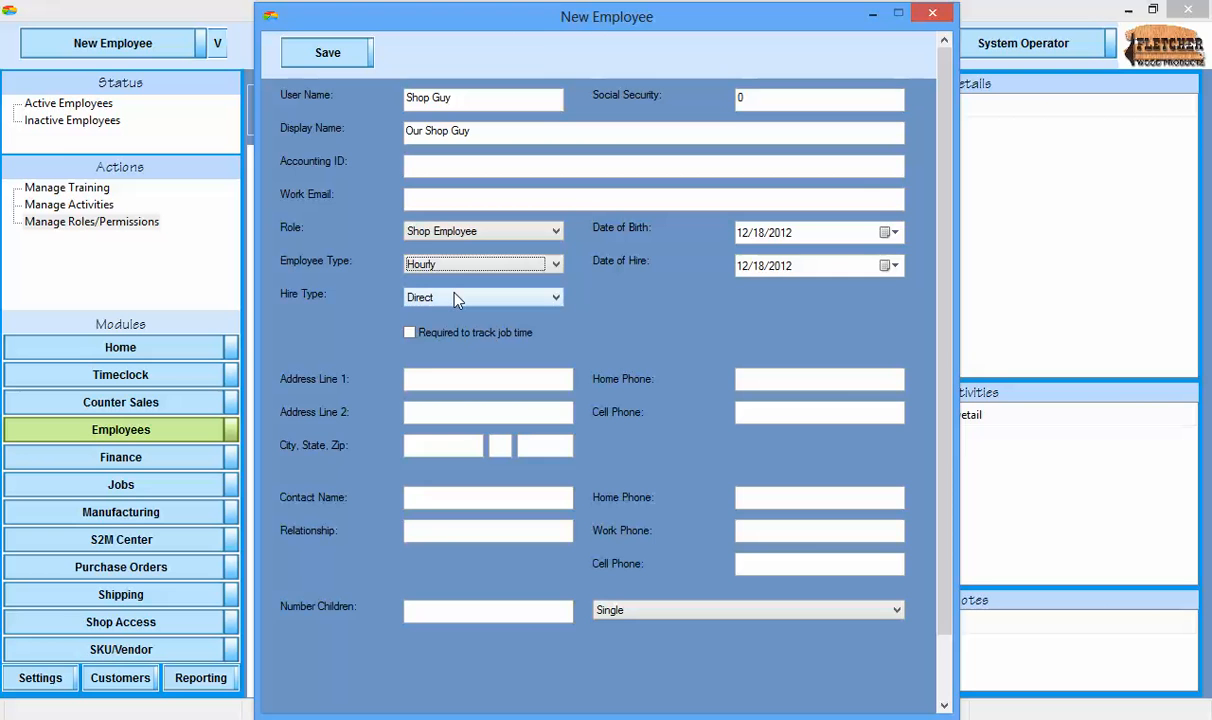
pyautogui.moveTo(535, 24); pyautogui.dragTo(537, 8)
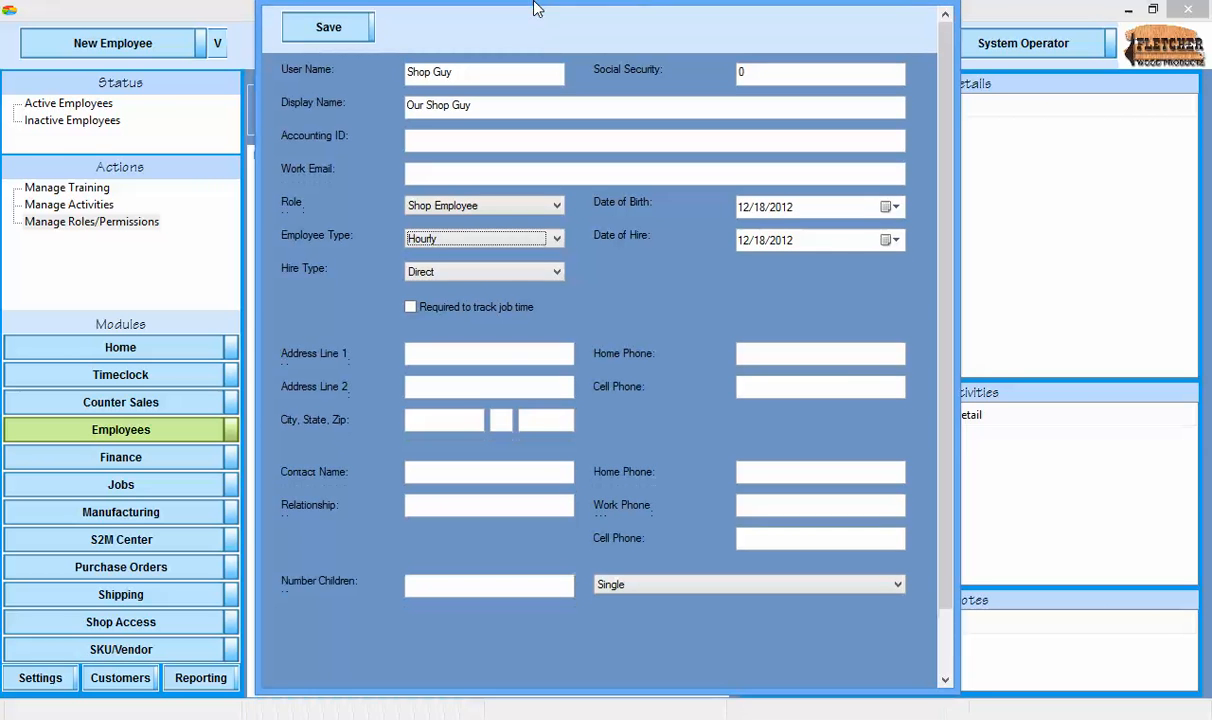
pyautogui.scroll(-2, 950, 522)
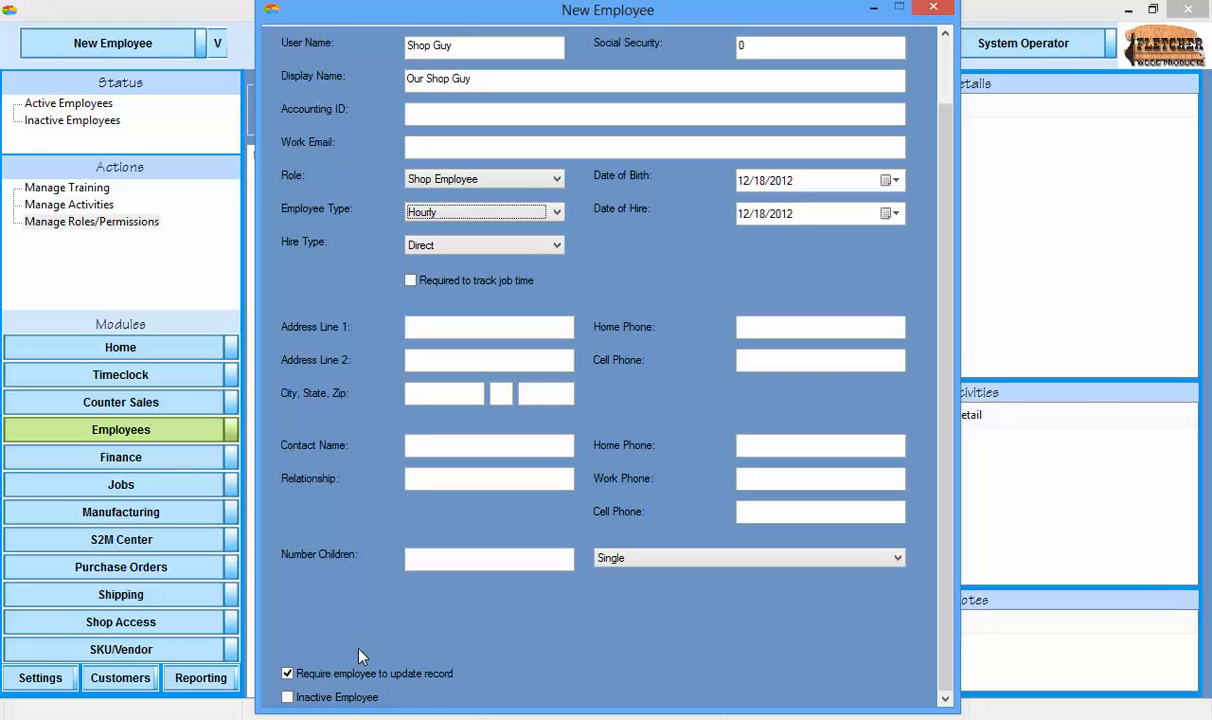
pyautogui.scroll(3, 896, 549)
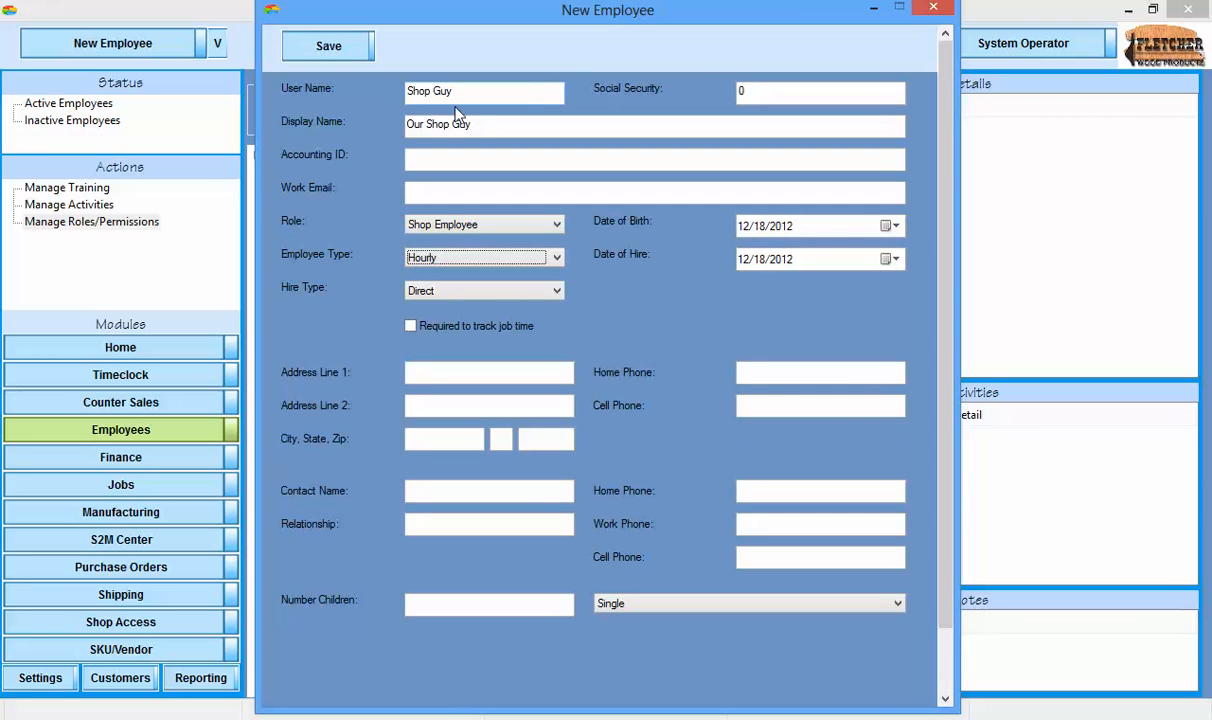
pyautogui.click(338, 54)
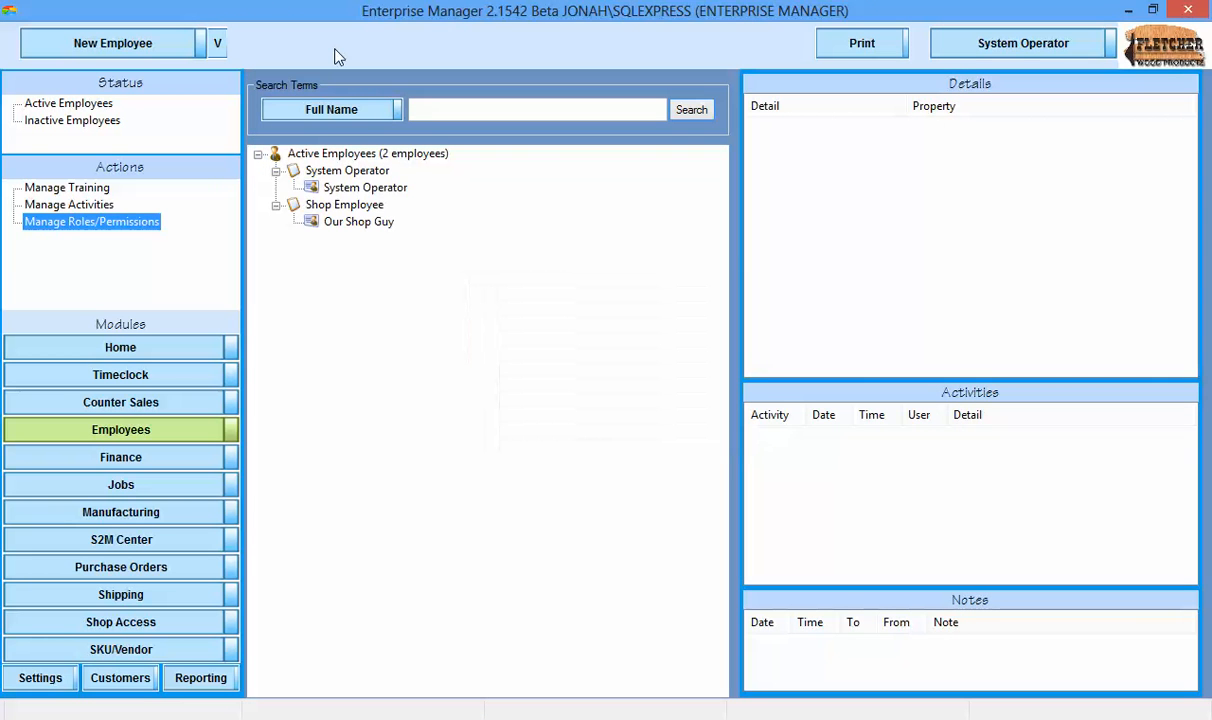
# Create an employee with user name Project MAnager, display name Project MAnager Person and the Project Manager role.
pyautogui.click(57, 43)
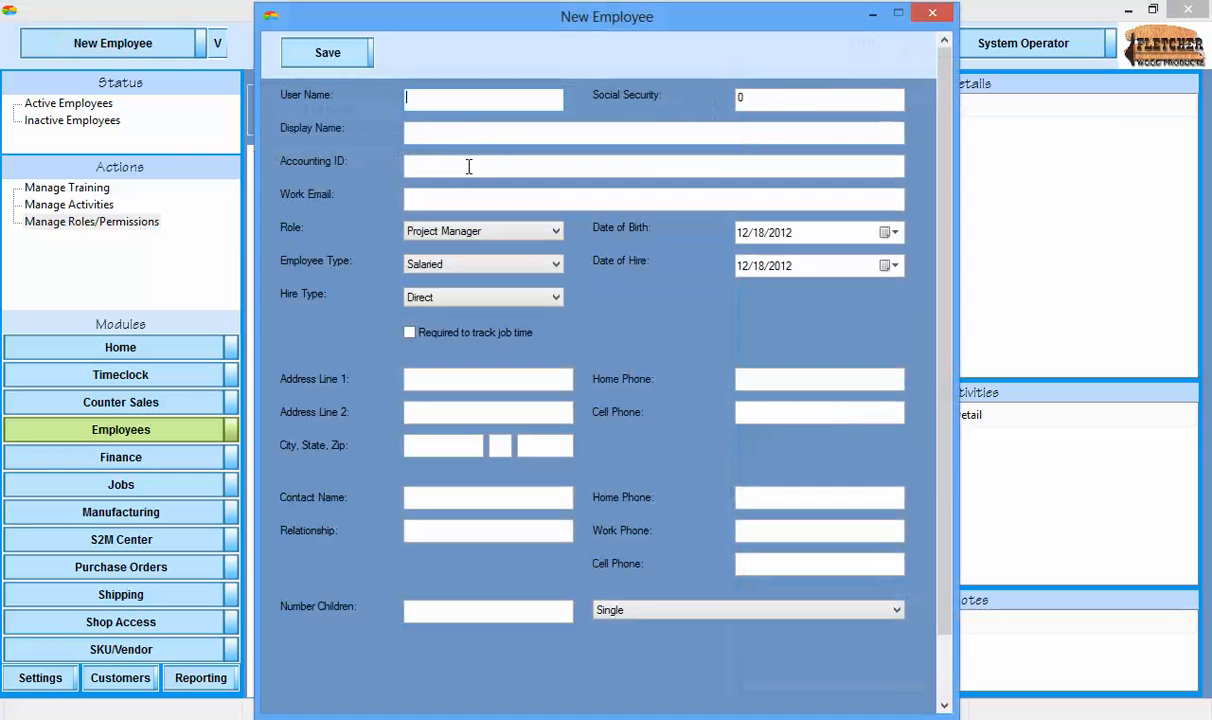
pyautogui.write('Project MAnager')
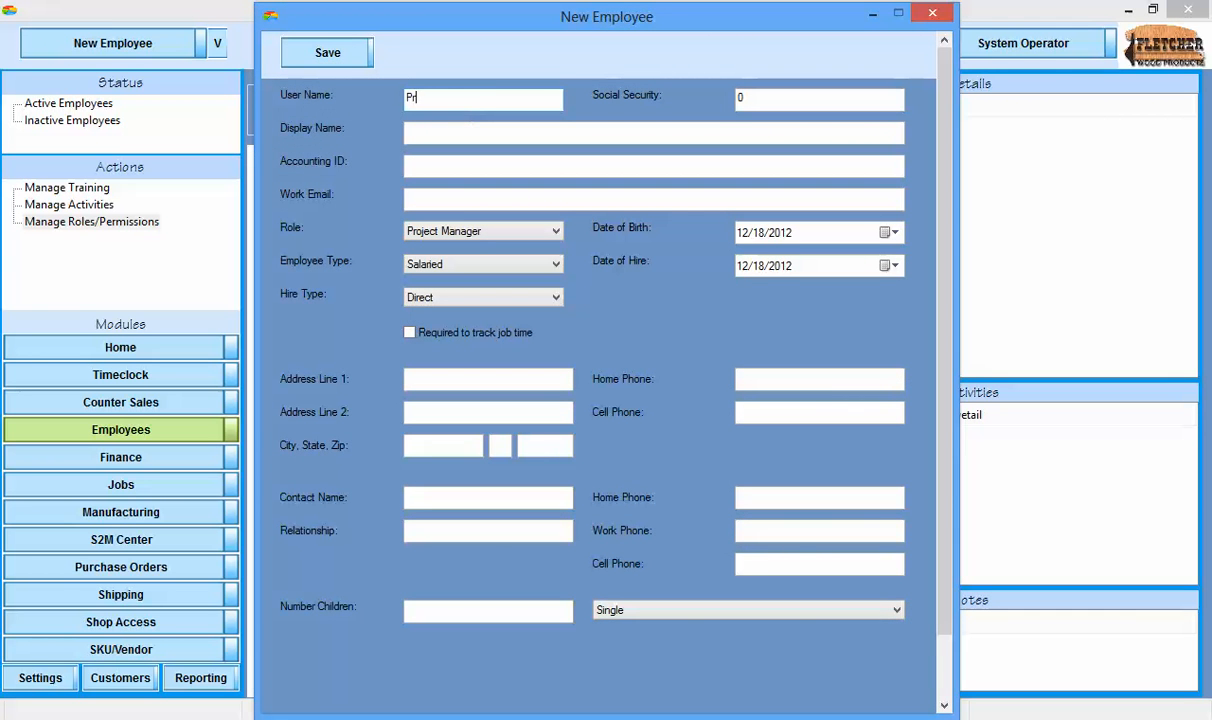
pyautogui.press('Tab')
pyautogui.press('Tab')
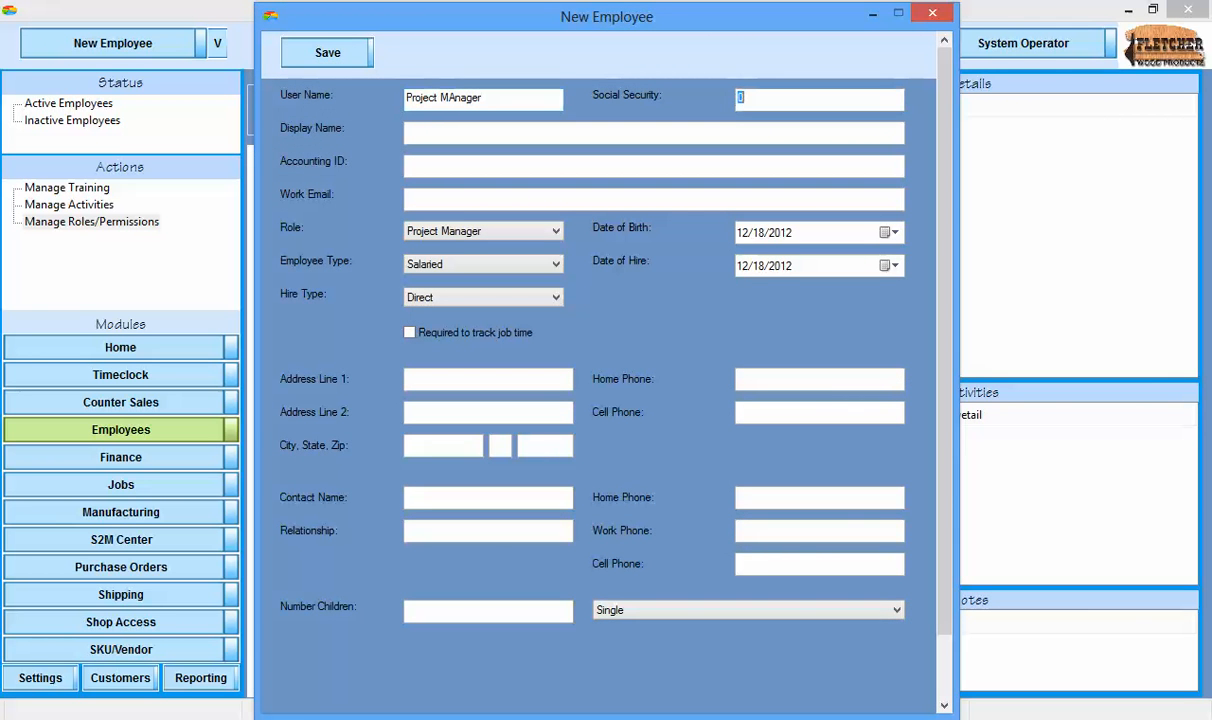
pyautogui.write('Pr')
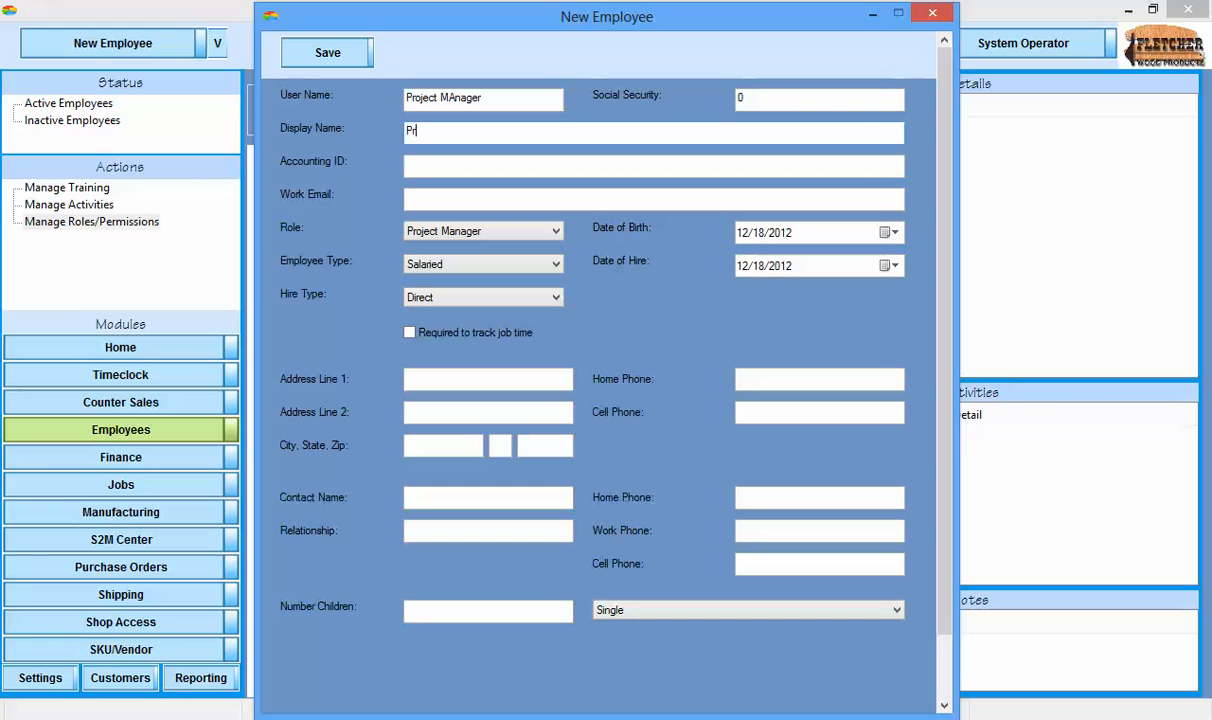
pyautogui.write('oject MAnager Person')
pyautogui.click(473, 231)
pyautogui.click(473, 231)
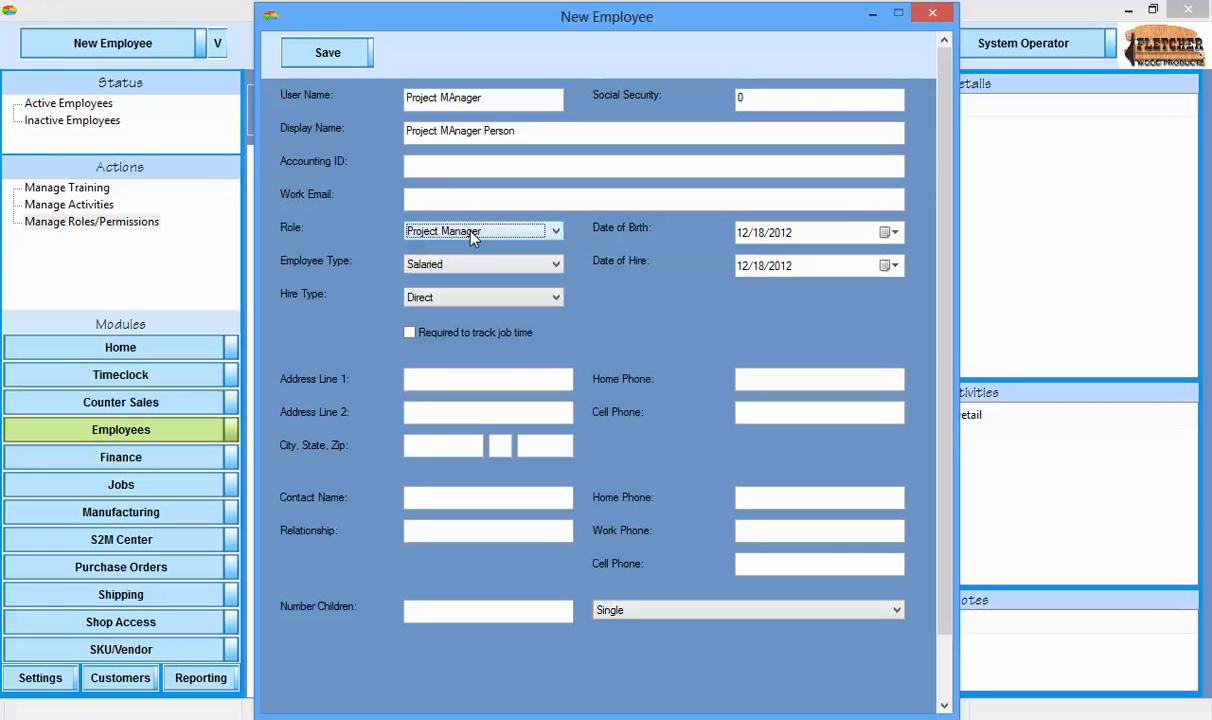
pyautogui.click(328, 53)
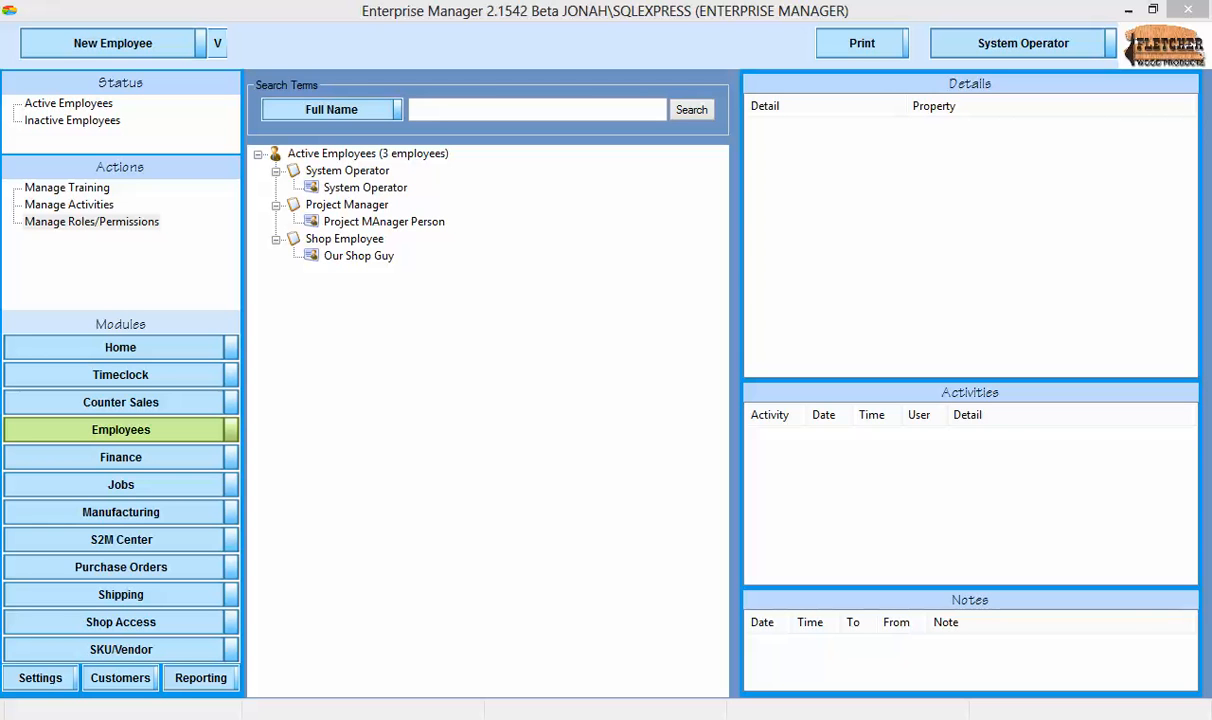
# Set a new password for the Project MAnager Person employee, entering and verifying the new password.
pyautogui.rightClick(405, 223)
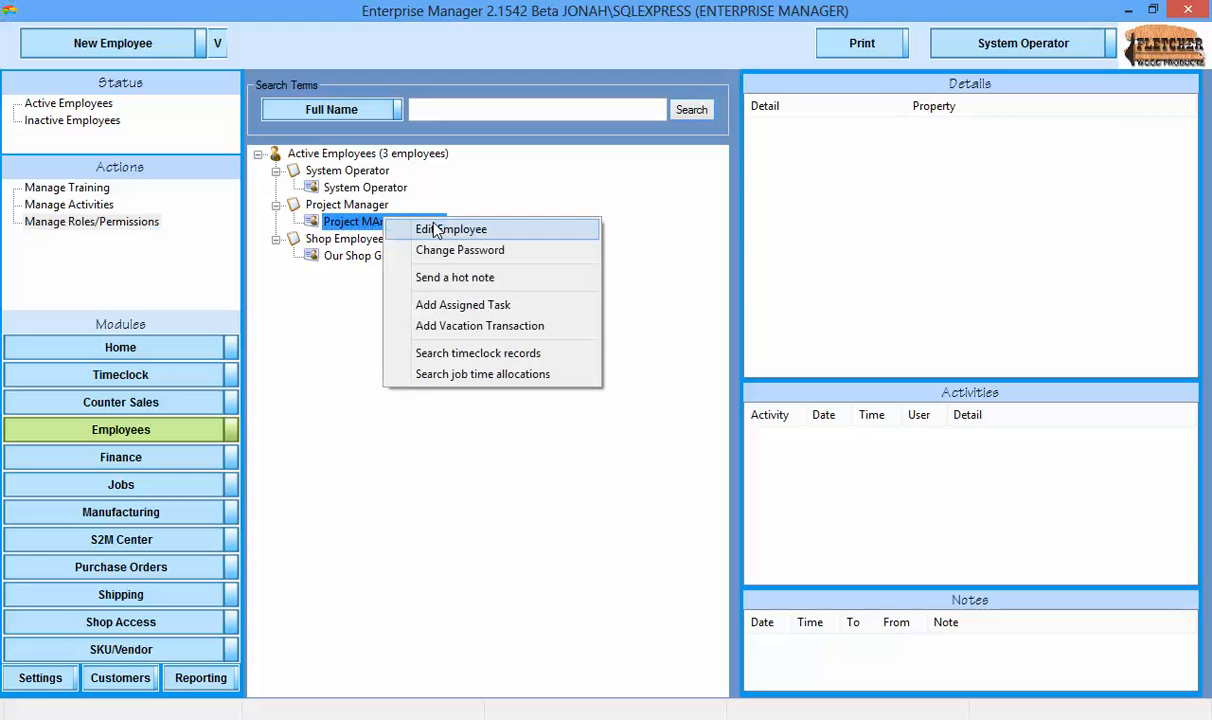
pyautogui.click(458, 250)
pyautogui.click(575, 328)
pyautogui.write('••••')
pyautogui.press('Tab')
pyautogui.write('••••')
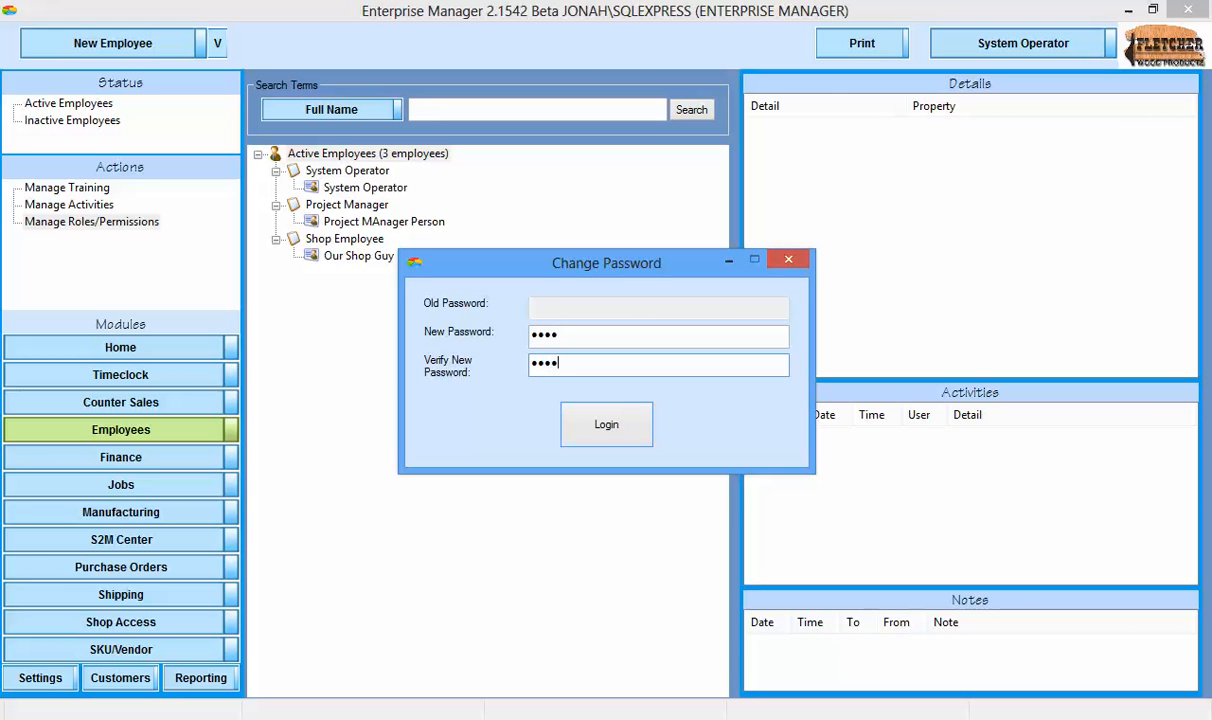
pyautogui.click(608, 423)
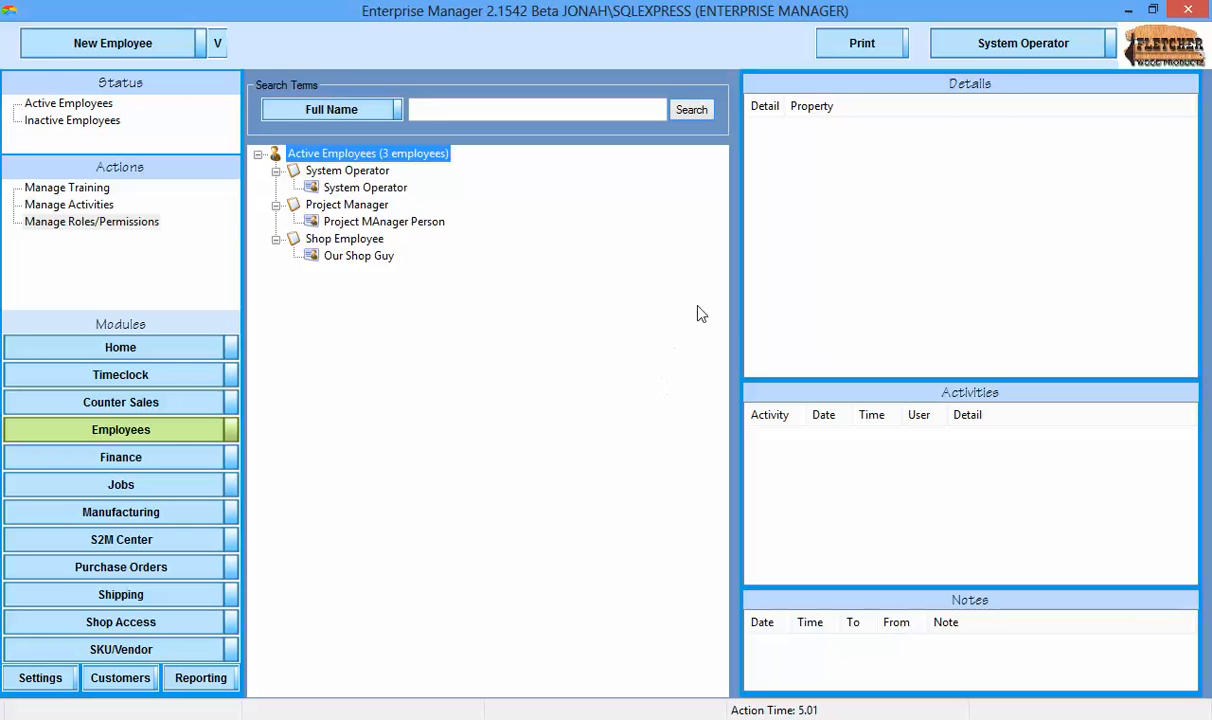
# Switch the logged-in user from System Operator to the Shop Guy account.
pyautogui.click(1022, 55)
pyautogui.write('shop.guy')
pyautogui.press('Return')
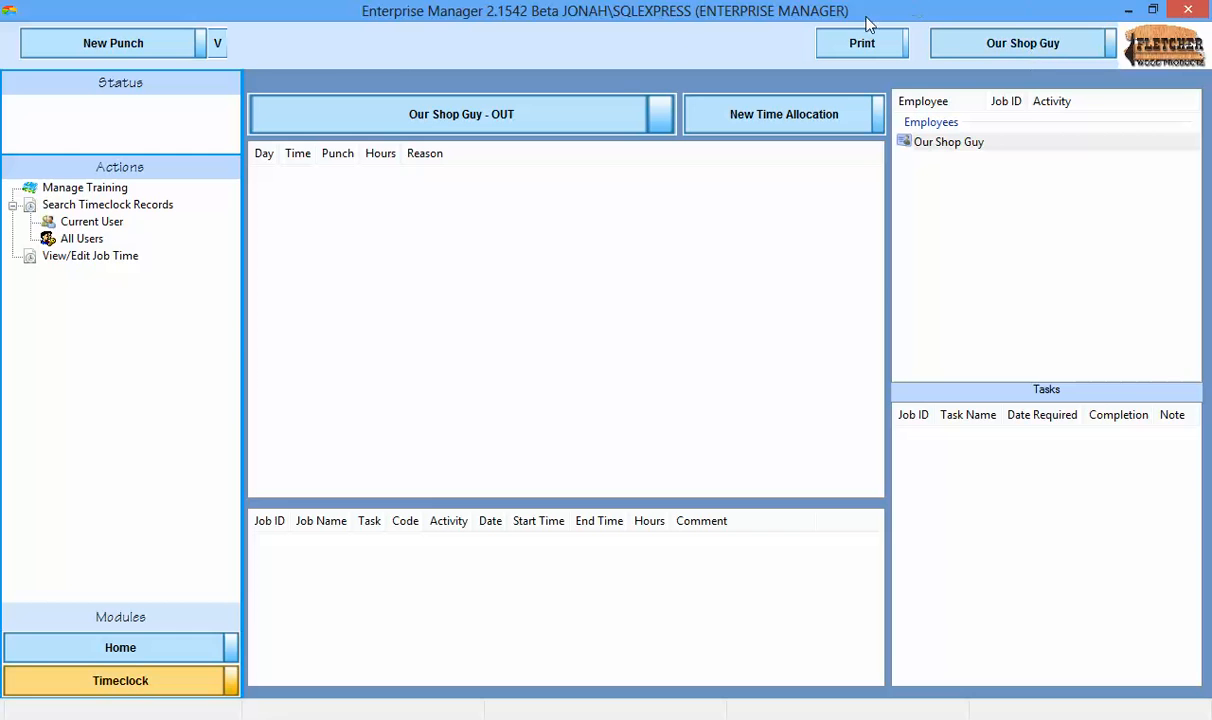
# Try to create a new job as the shop employee and decline the credential override.
pyautogui.click(210, 43)
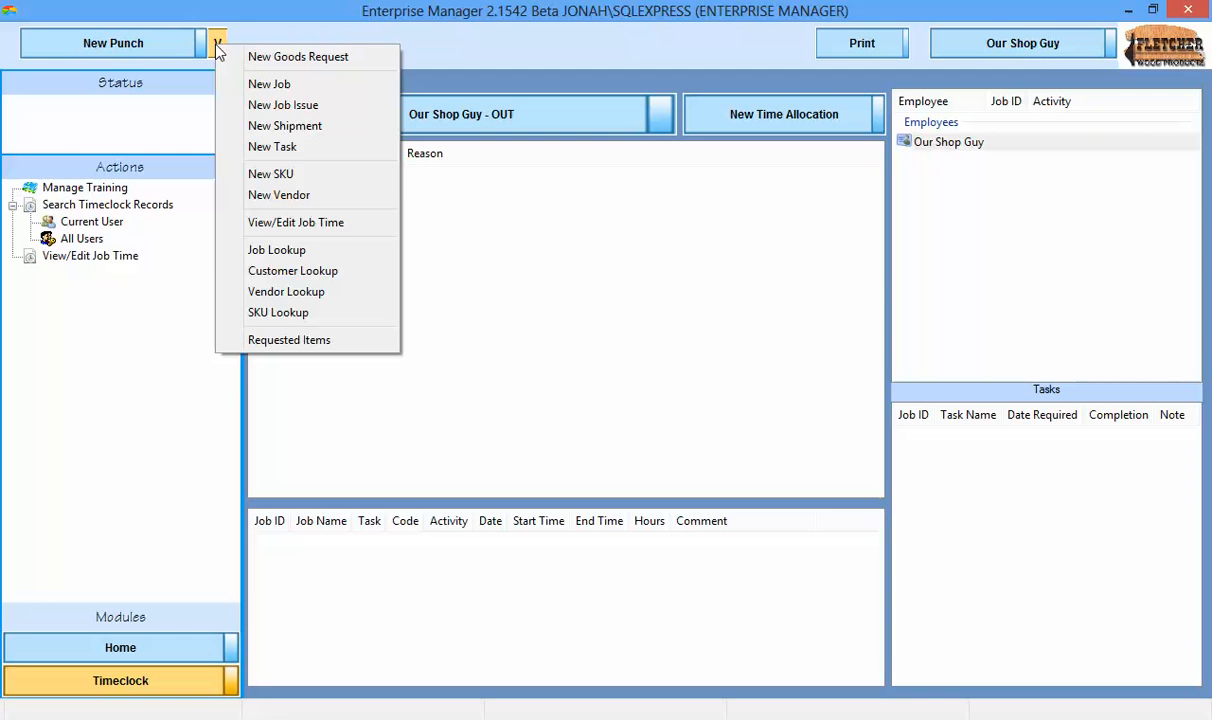
pyautogui.click(252, 86)
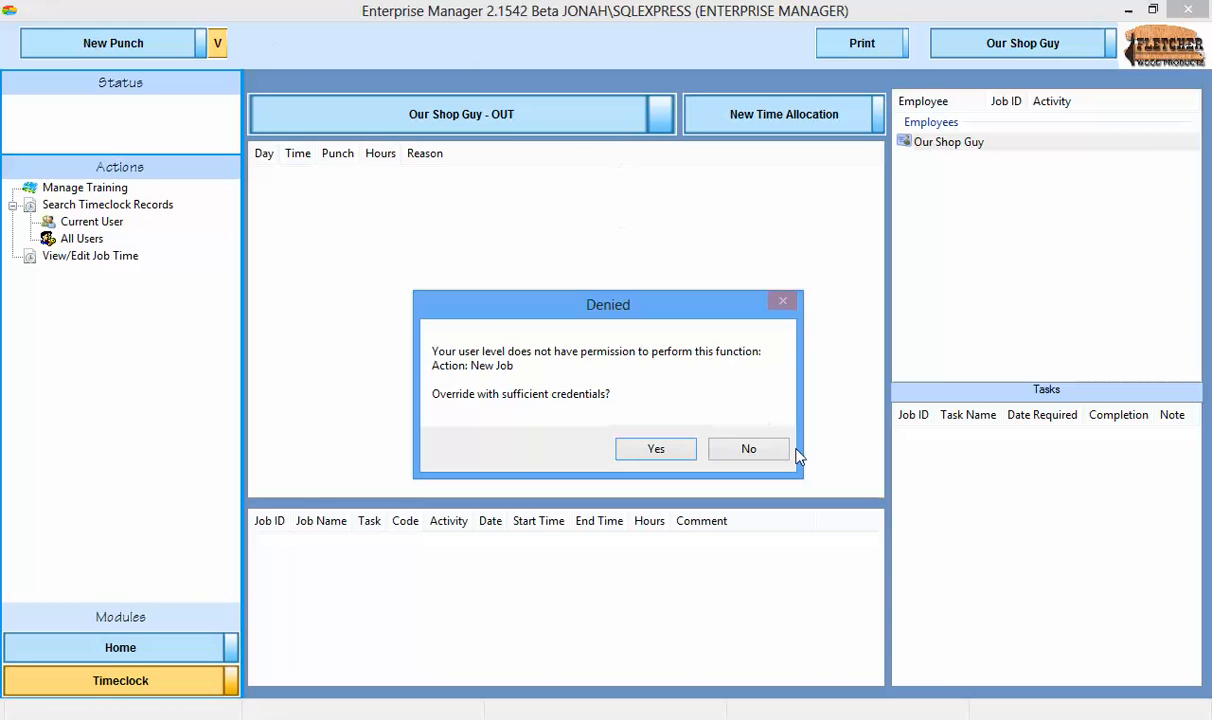
pyautogui.click(781, 452)
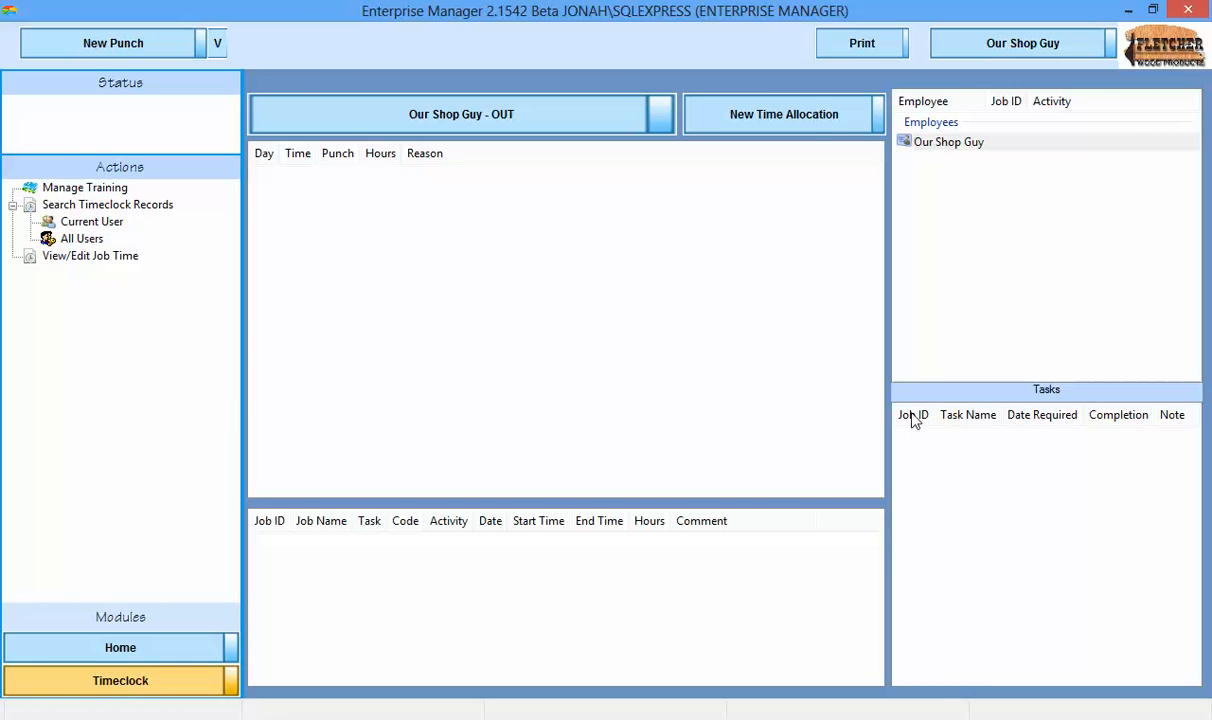
# Punch Our Shop Guy in on the timeclock.
pyautogui.click(109, 42)
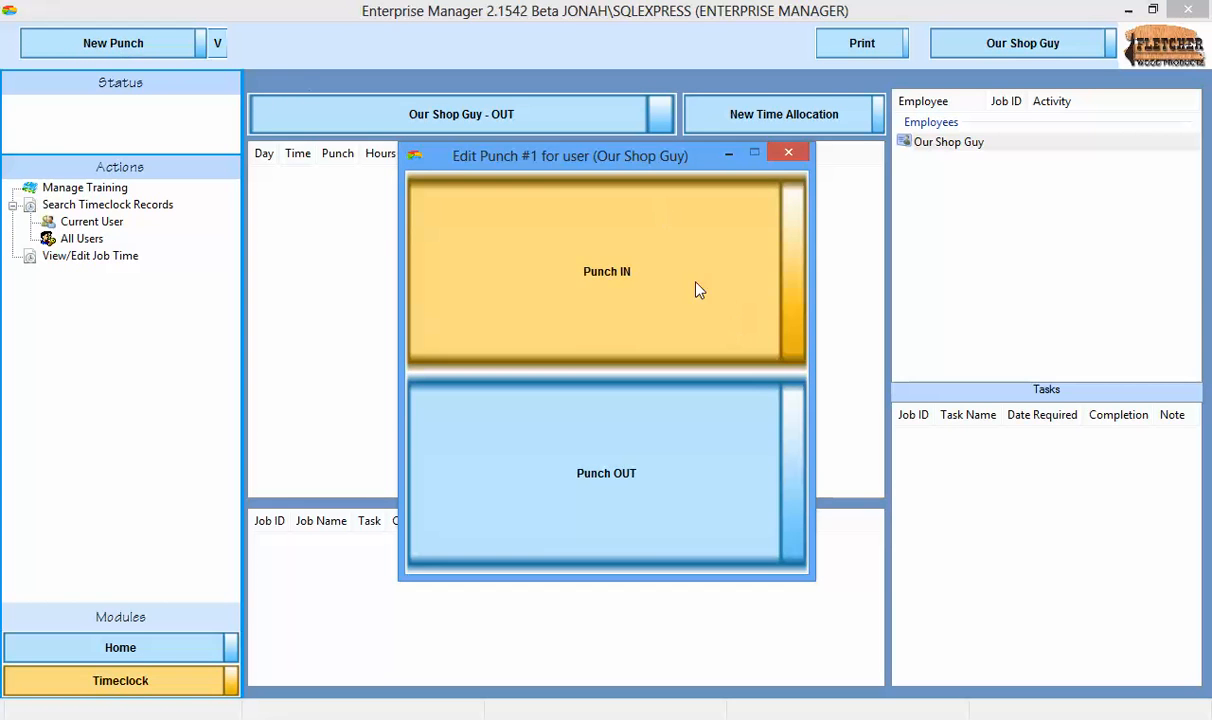
pyautogui.click(736, 328)
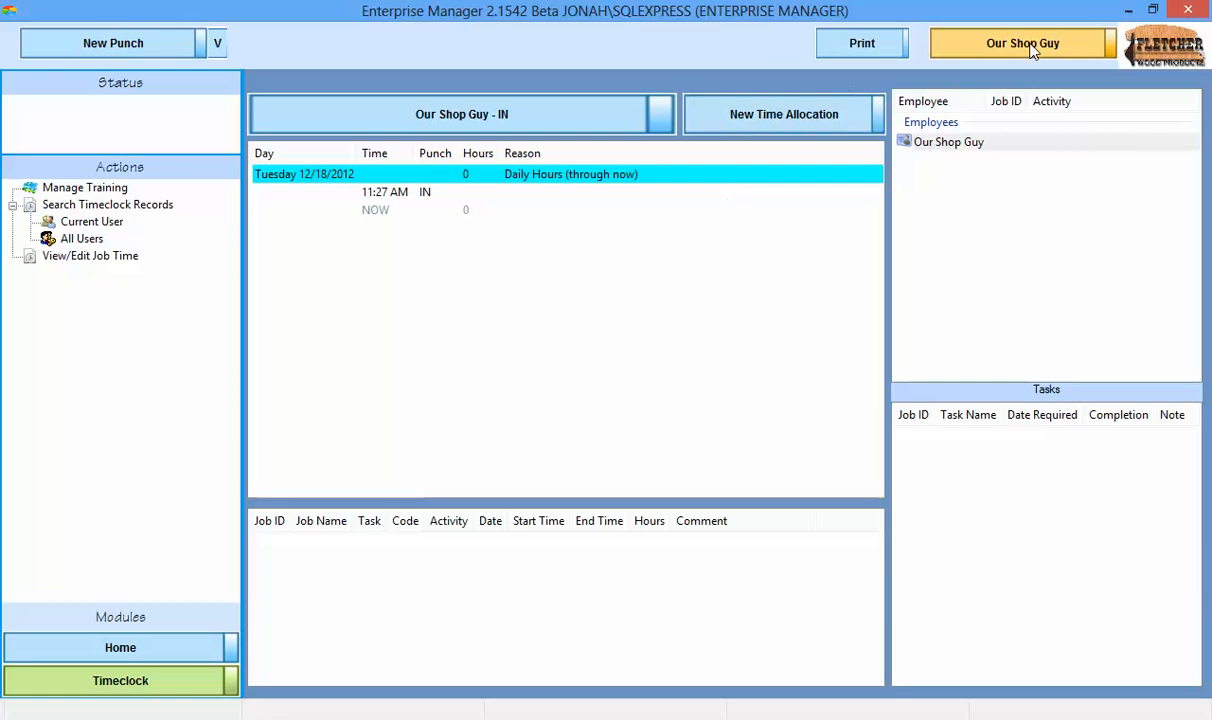
# Switch the logged-in user to the Project Manager account, entering its user name and account password.
pyautogui.click(1033, 52)
pyautogui.write('project manager')
pyautogui.press('Tab')
pyautogui.write('pass')
pyautogui.press('Return')
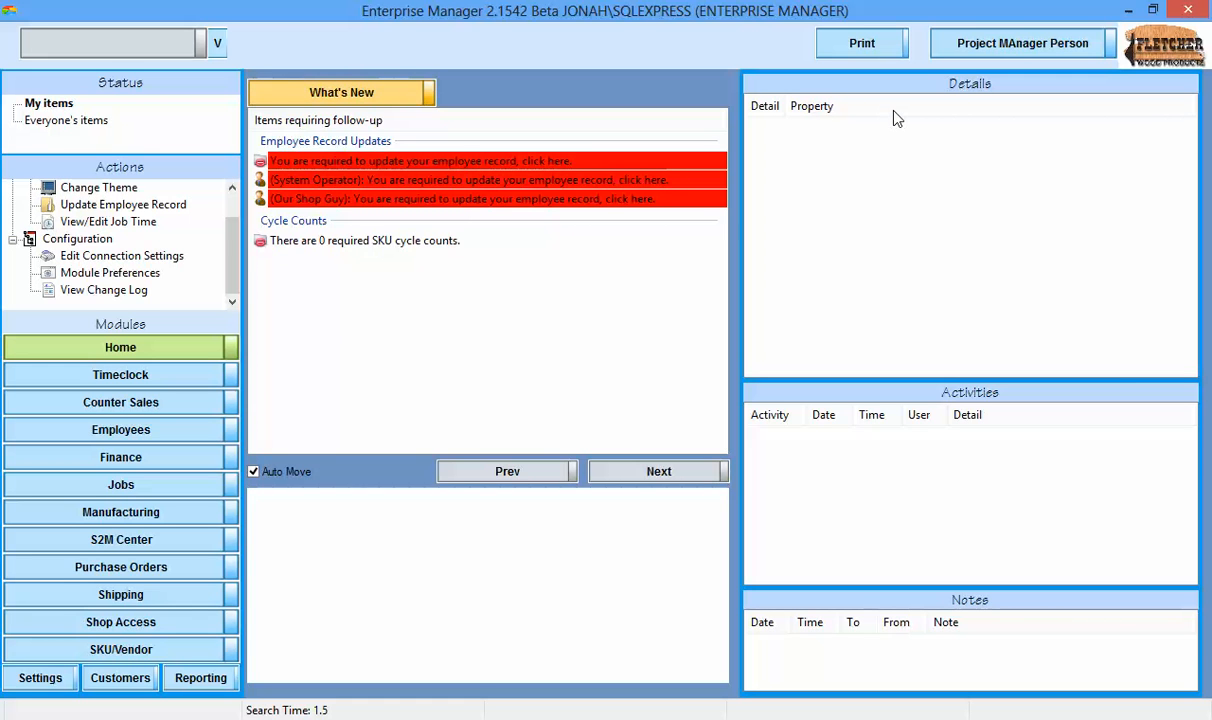
# Complete the required employee record update by entering "my address" as Address Line 1 and saving.
pyautogui.click(444, 163)
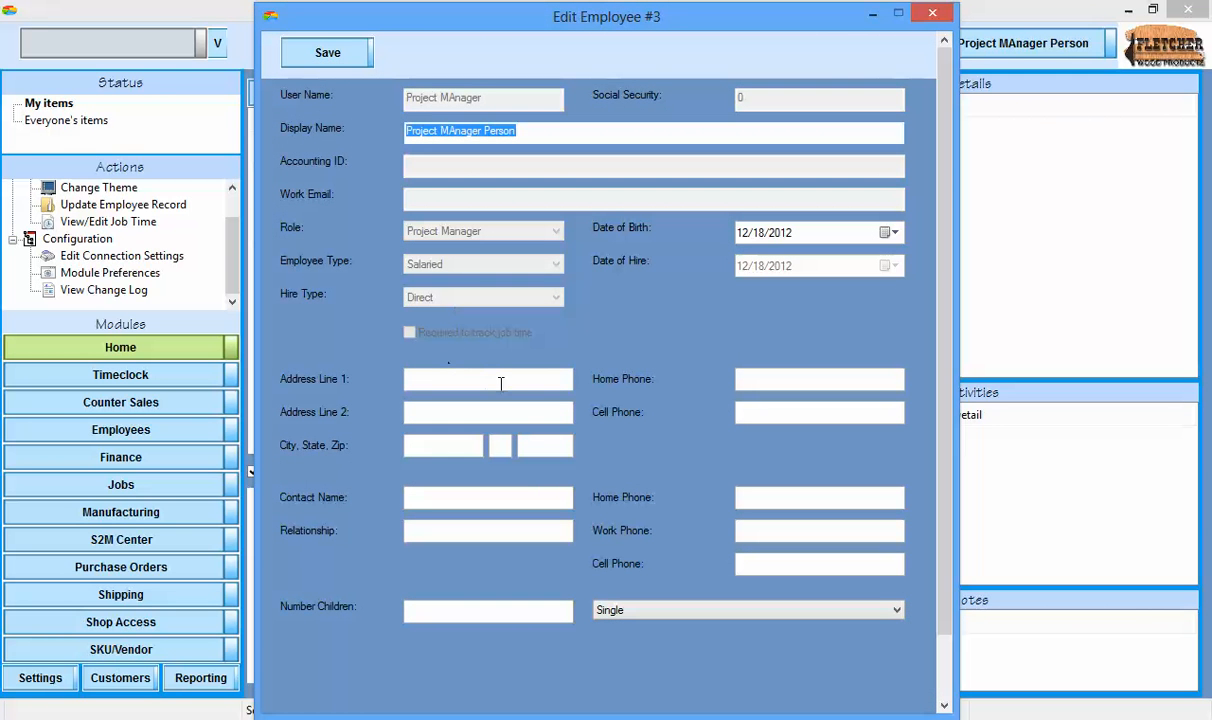
pyautogui.click(501, 381)
pyautogui.write('my ad')
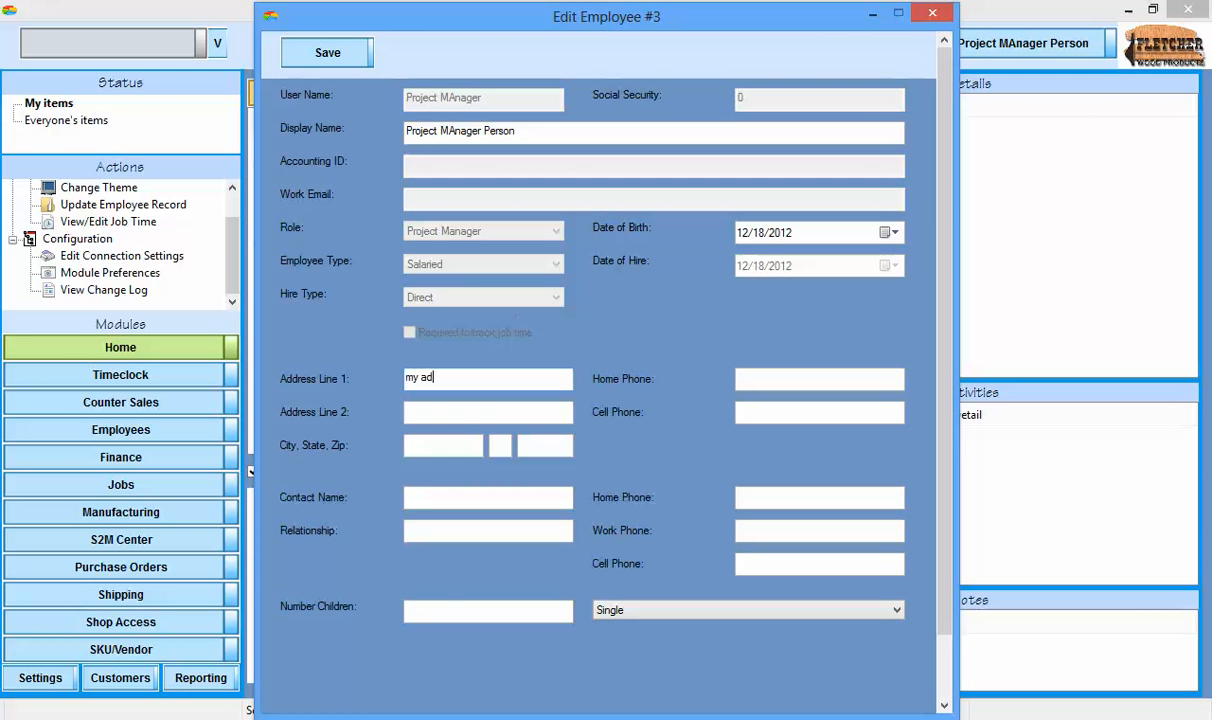
pyautogui.write('dress')
pyautogui.click(322, 53)
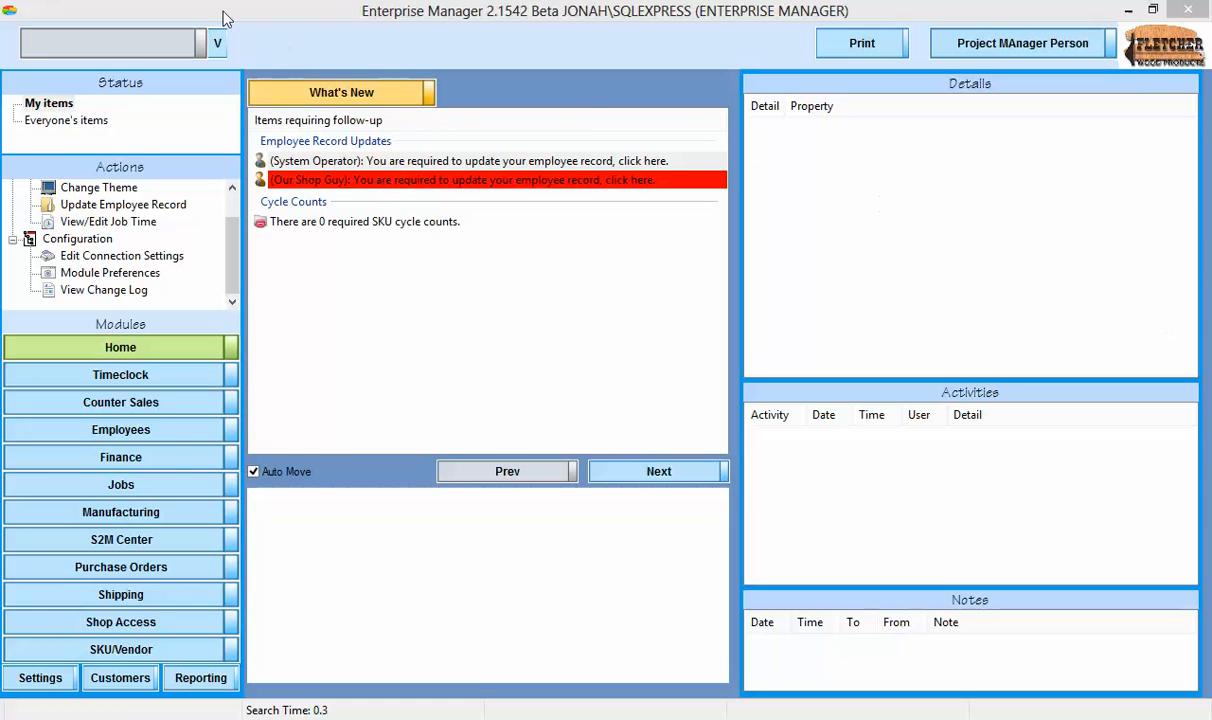
# Try to create a new job as the project manager and accept the offer to override with sufficient credentials.
pyautogui.click(149, 485)
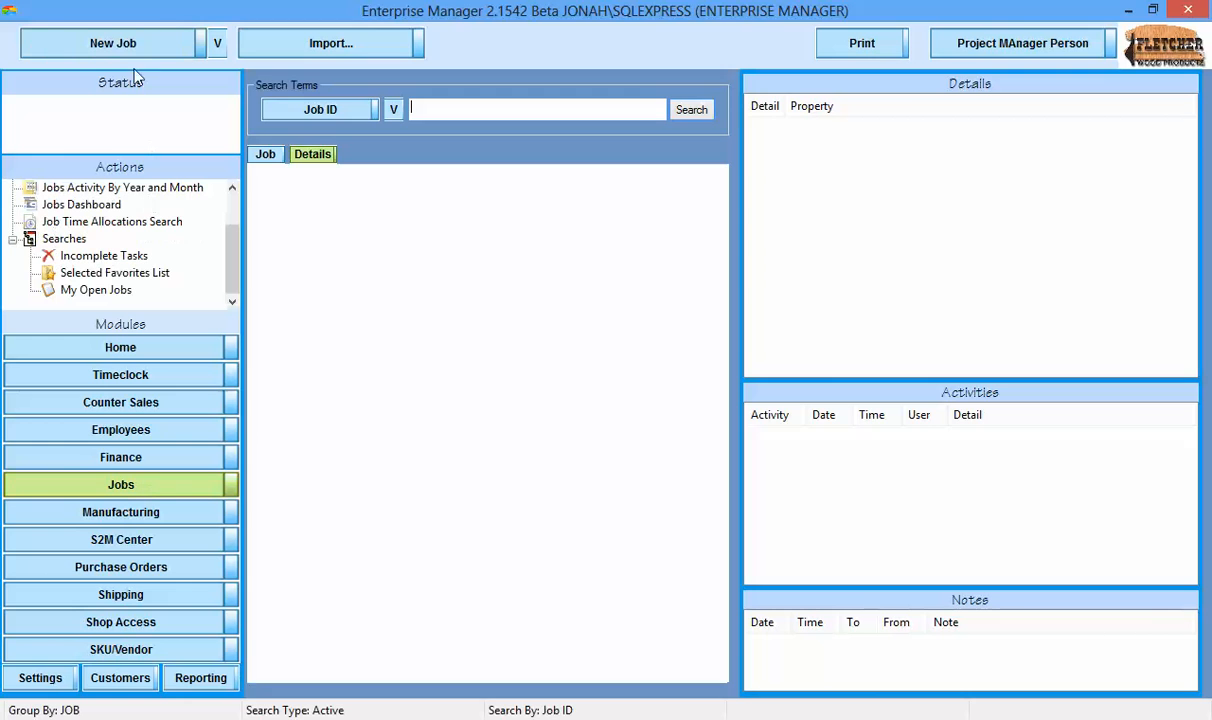
pyautogui.click(122, 43)
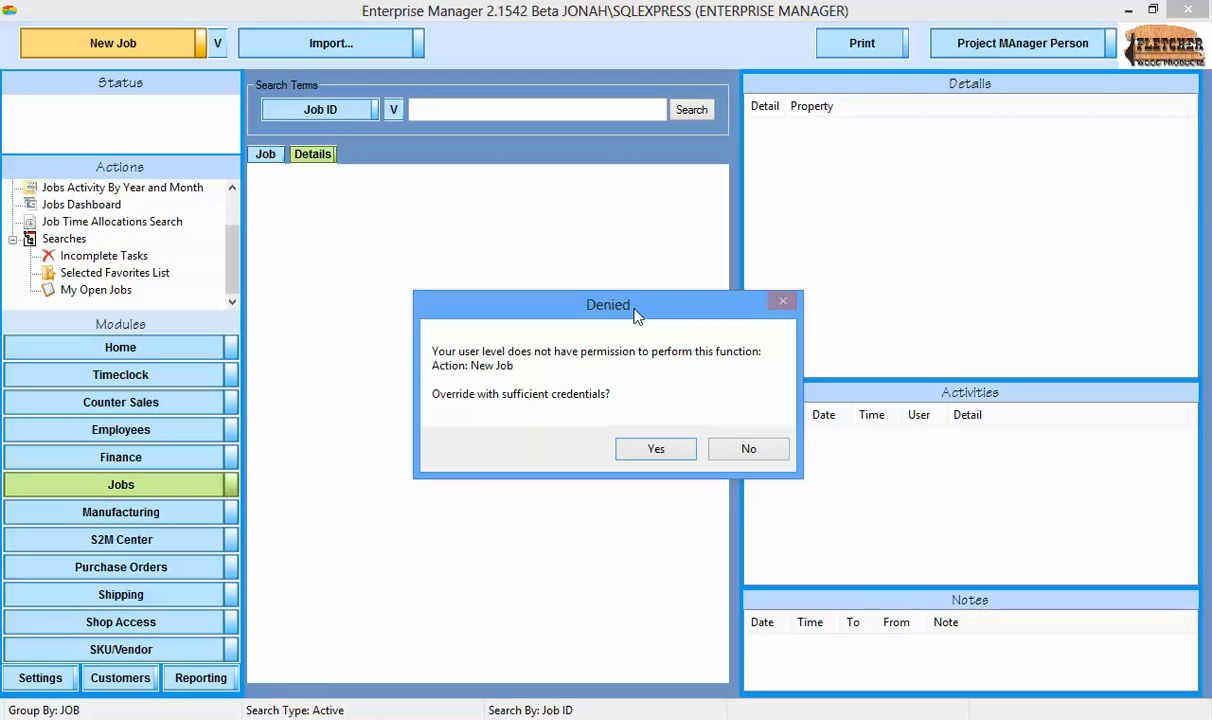
pyautogui.click(665, 450)
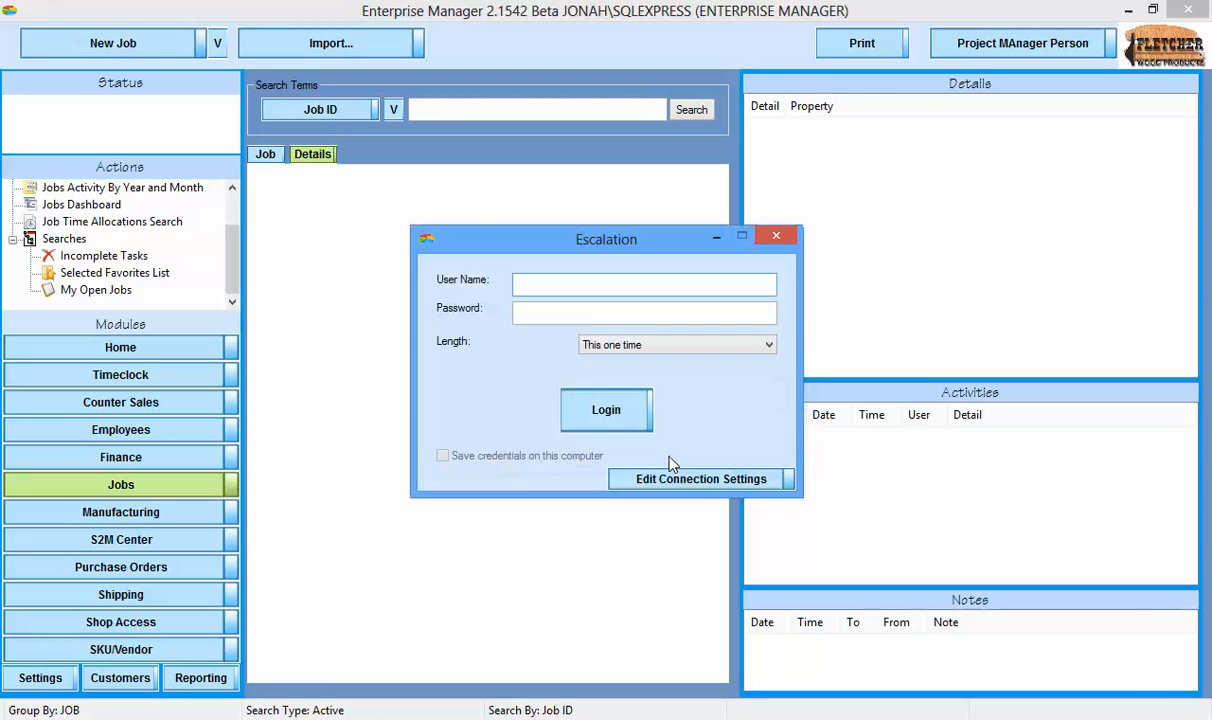
# Review the available override lengths in the Escalation login, keep This one time, and close it without entering credentials.
pyautogui.click(645, 348)
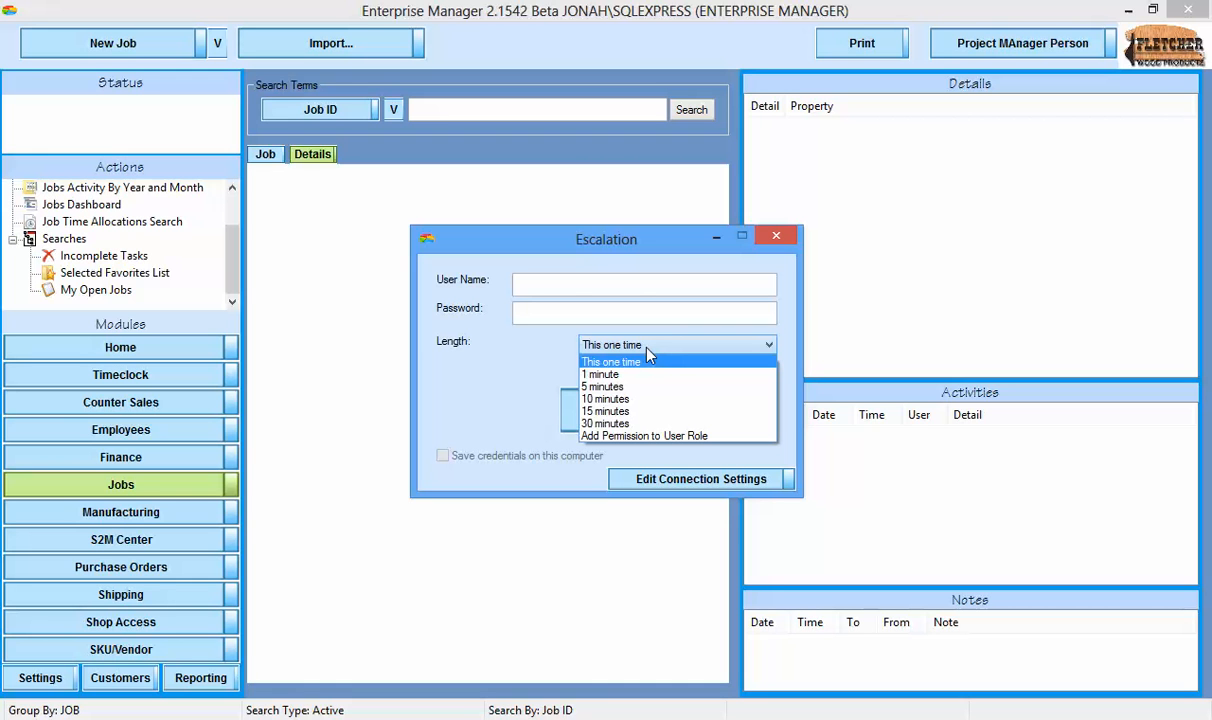
pyautogui.click(647, 350)
pyautogui.click(786, 237)
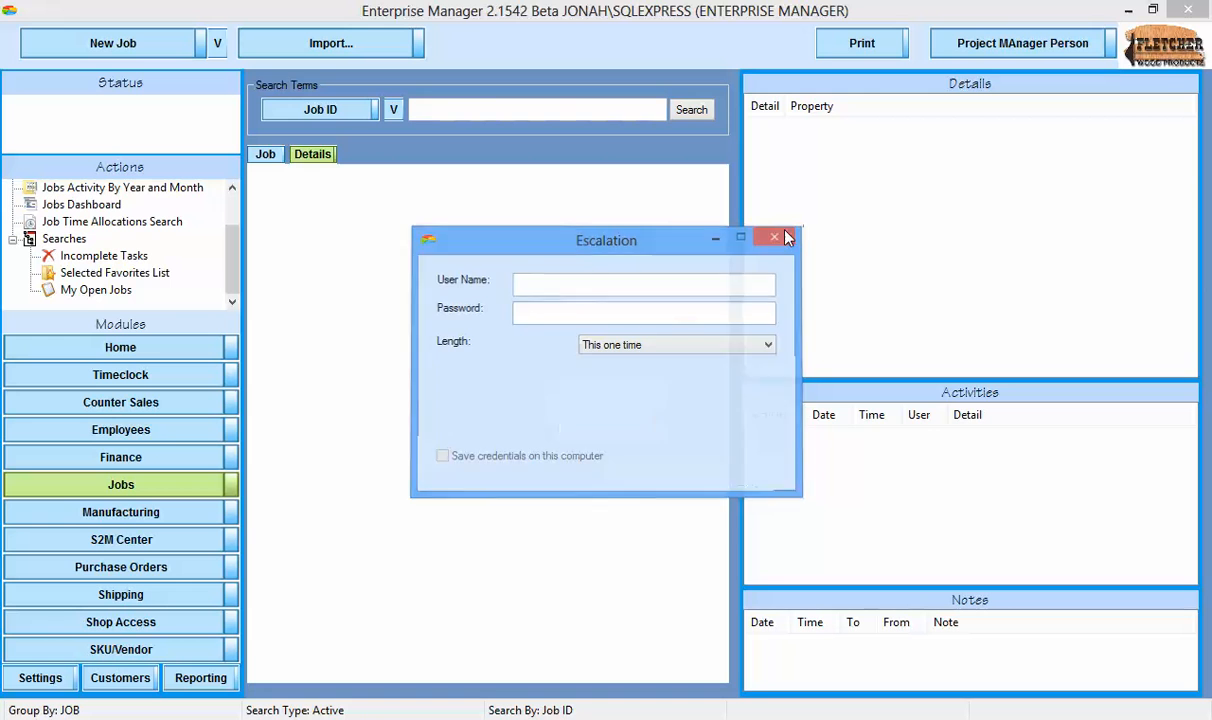
pyautogui.click(658, 428)
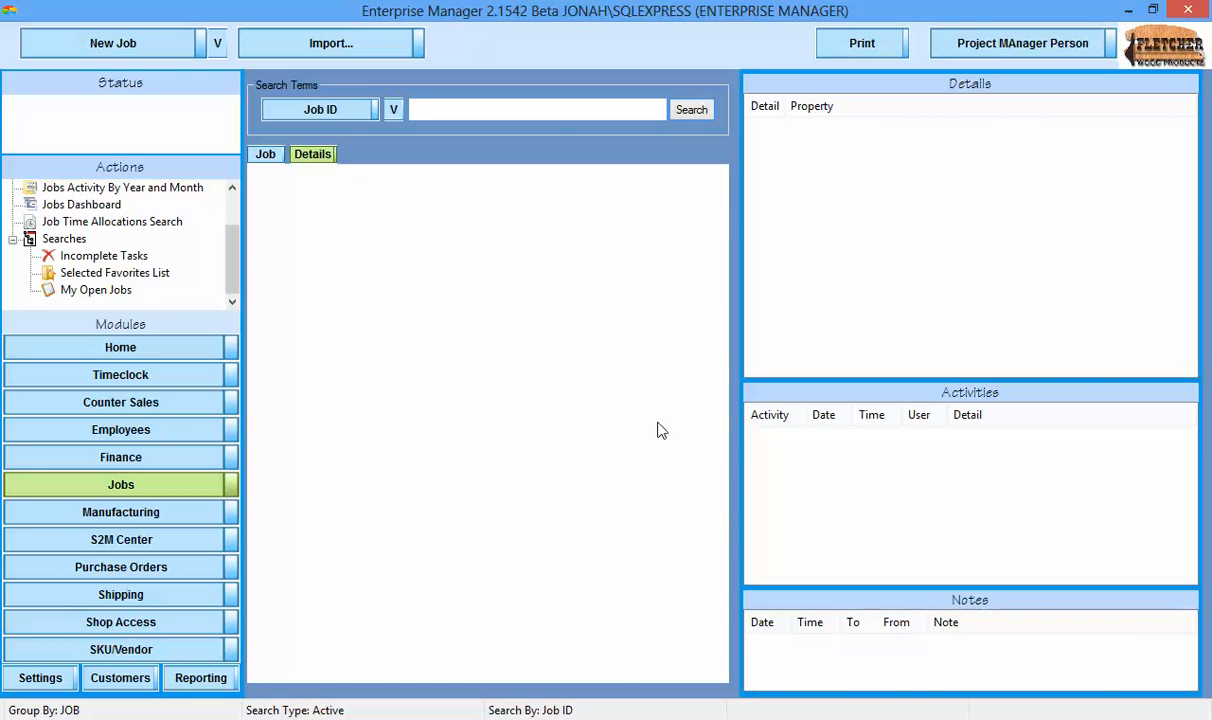
# Check the project manager's access to the active employees list and the timeclock.
pyautogui.click(117, 428)
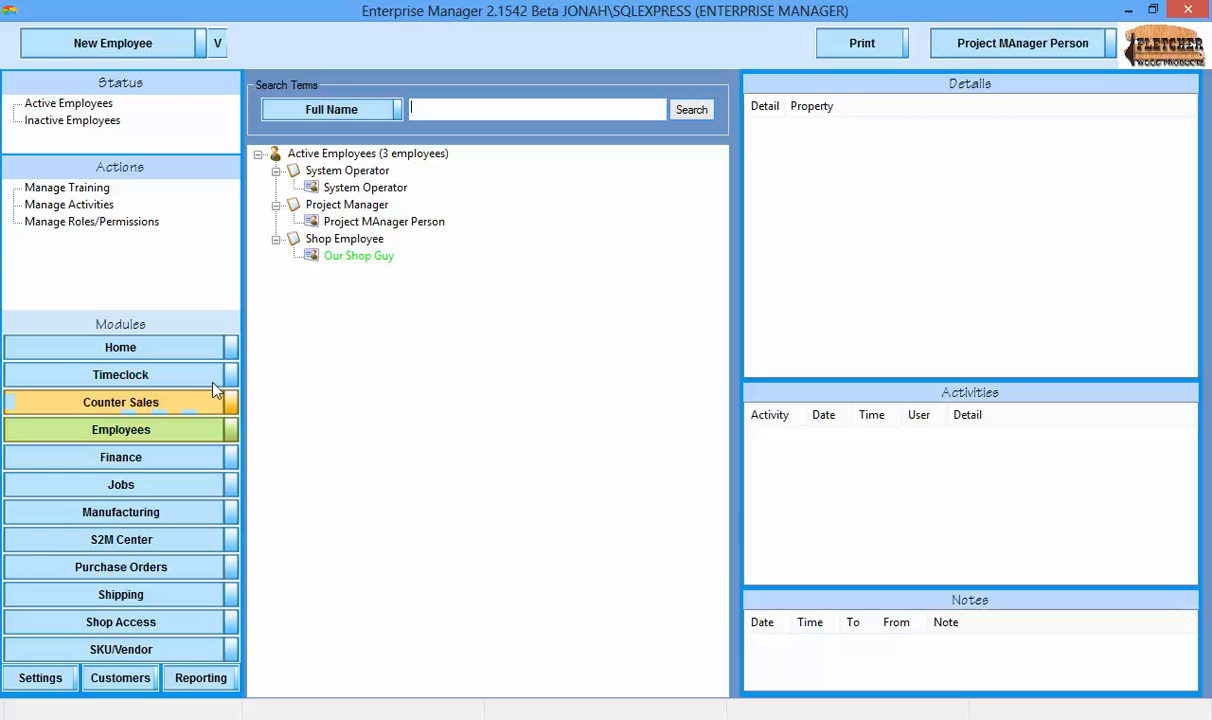
pyautogui.click(182, 381)
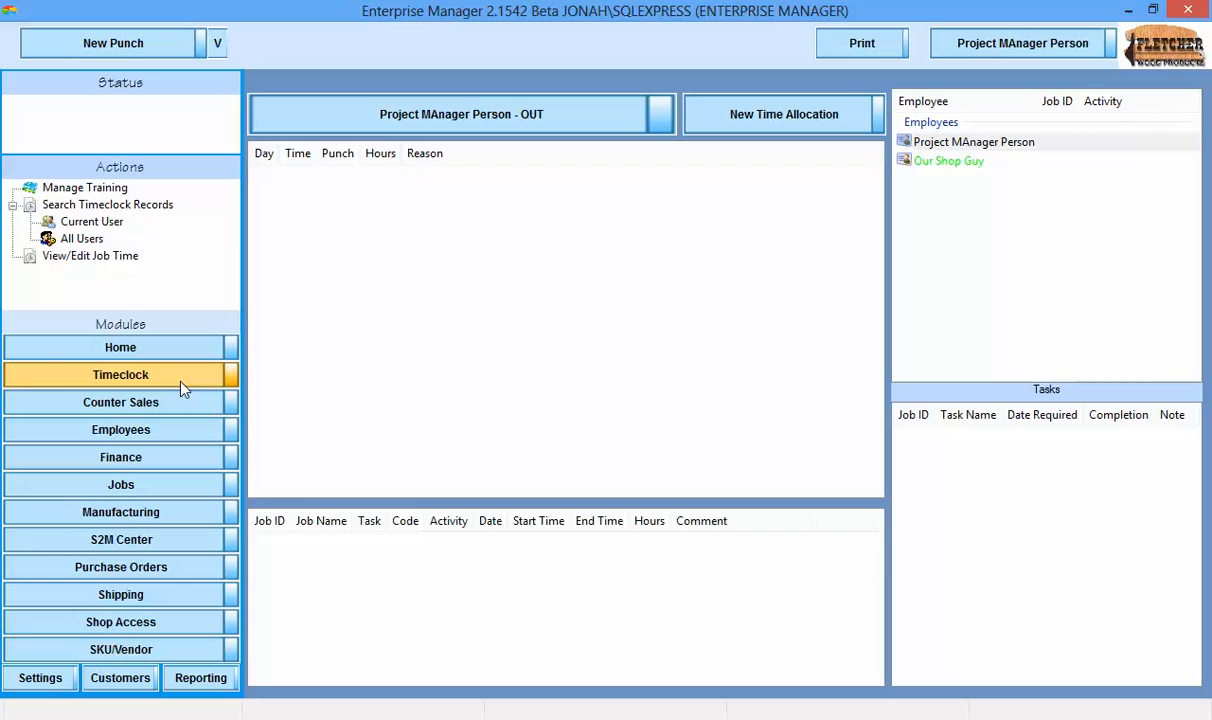